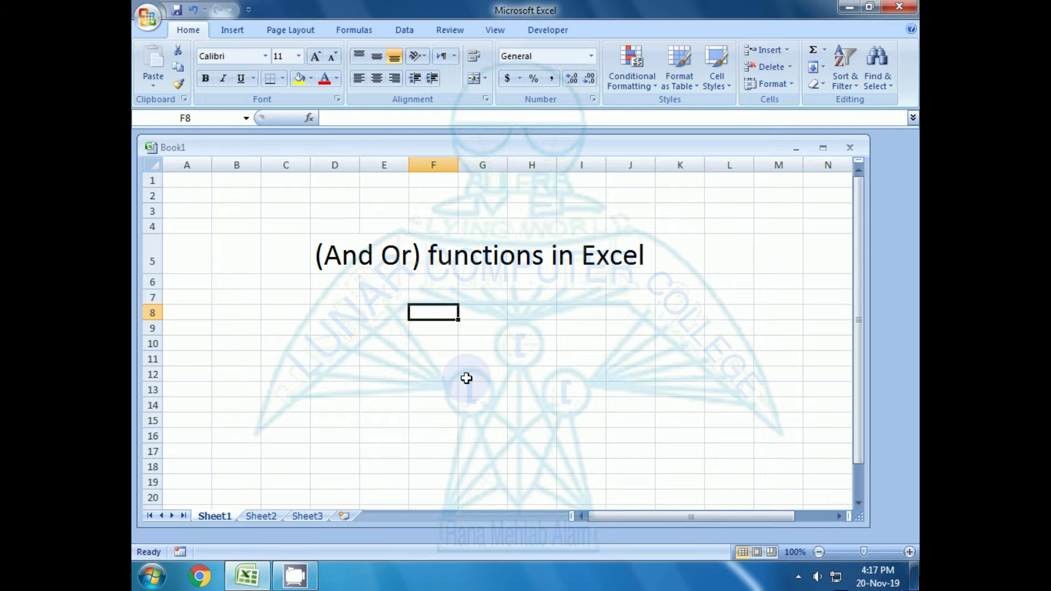
Move the cell cursor left toward D8, below the title.
key(Left)
key(Left)
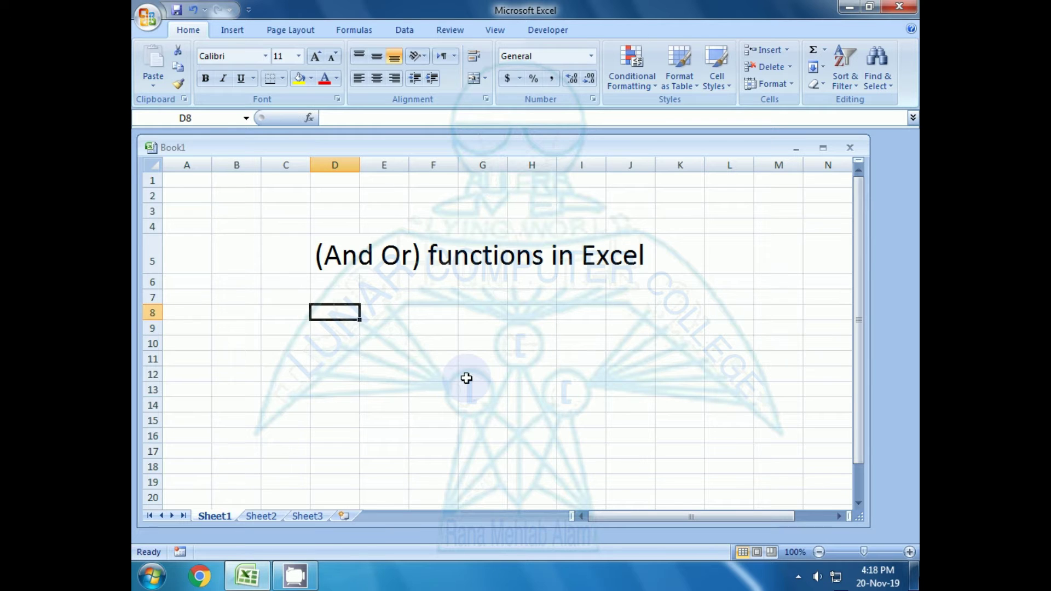
Enter And in D8 and set the block D6:J17 to 30-point font.
text(And)
key(Return)
drag(328, 282, 646, 452)
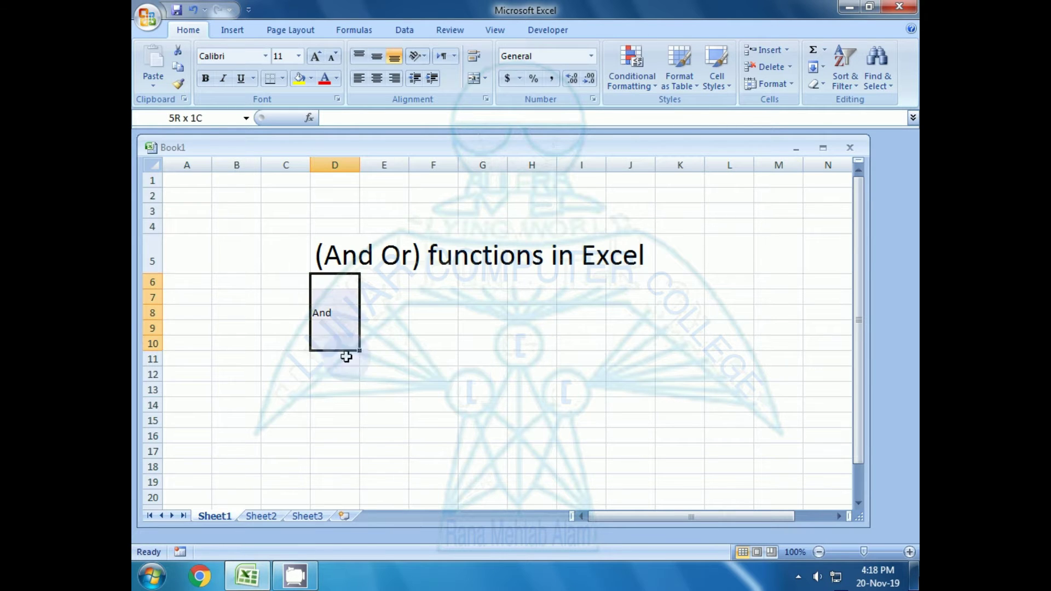
click(280, 56)
text(30)
key(Return)
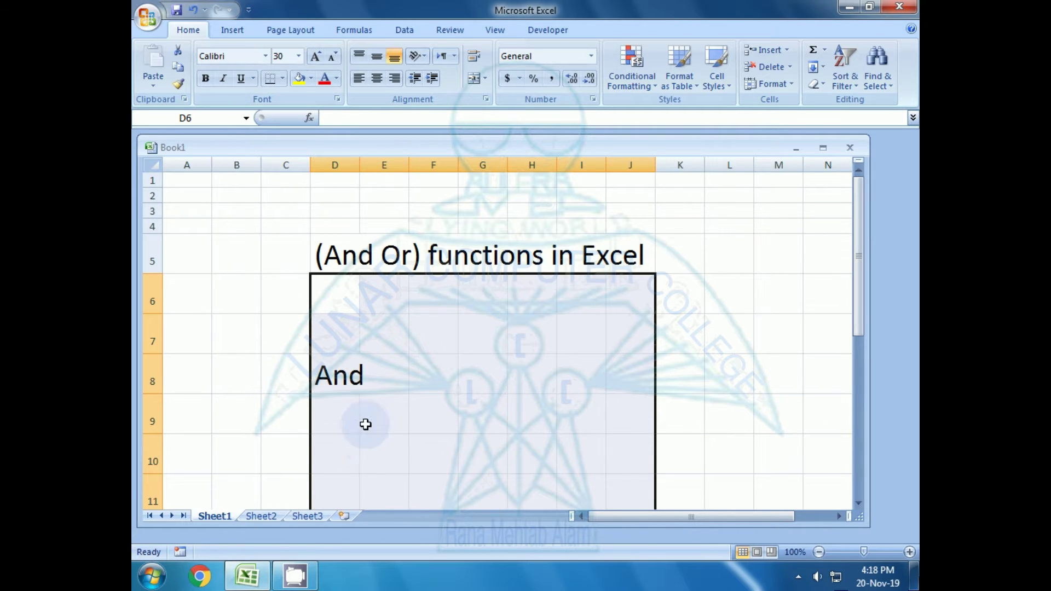
Move the And label up to D7.
click(342, 416)
click(335, 382)
drag(331, 353, 318, 331)
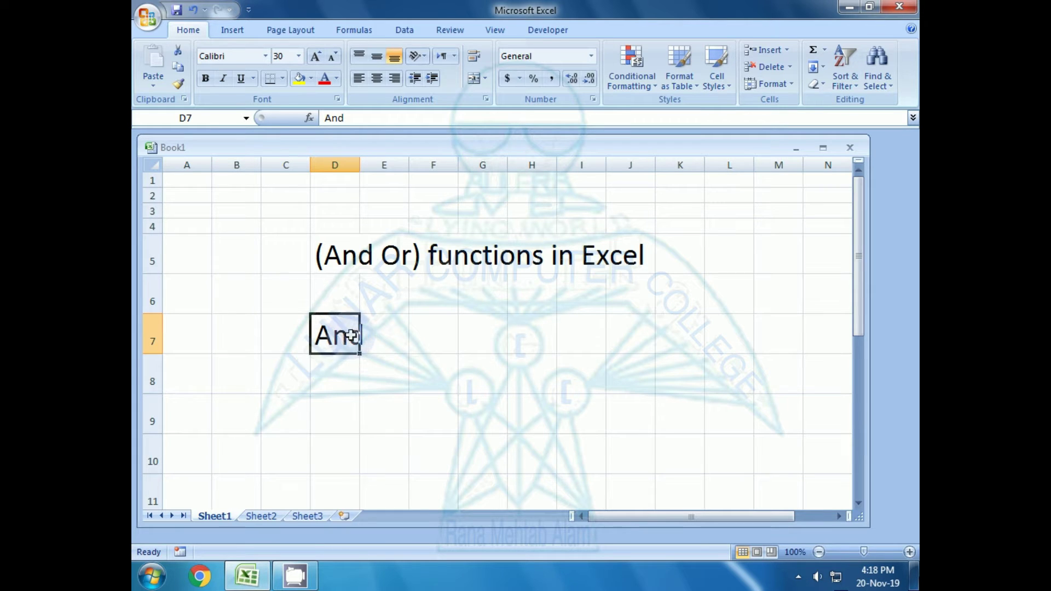
Enter the column labels A in E8 and B in F8.
click(340, 371)
click(381, 377)
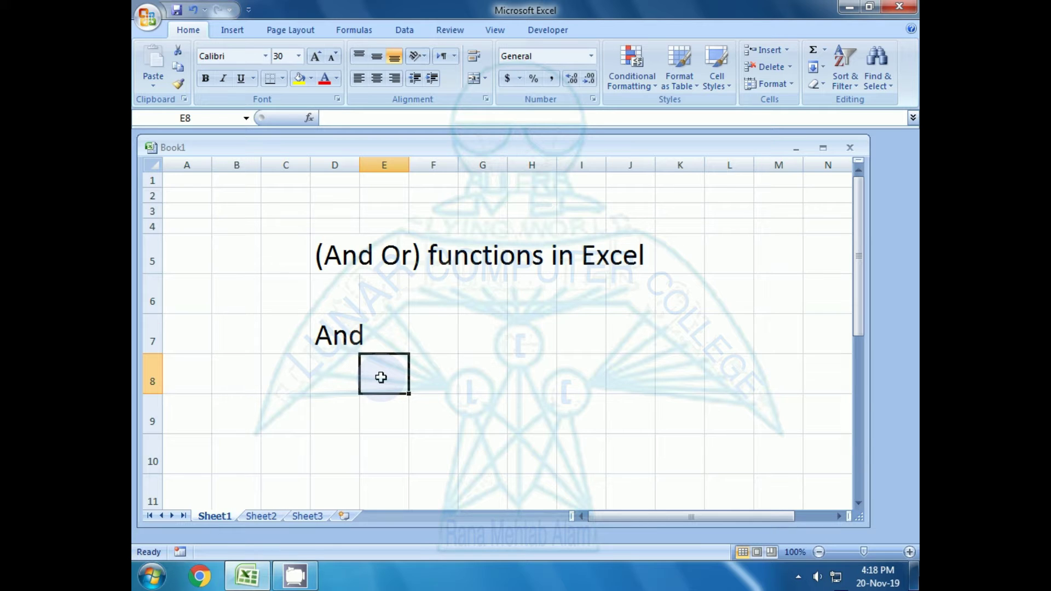
text(Al)
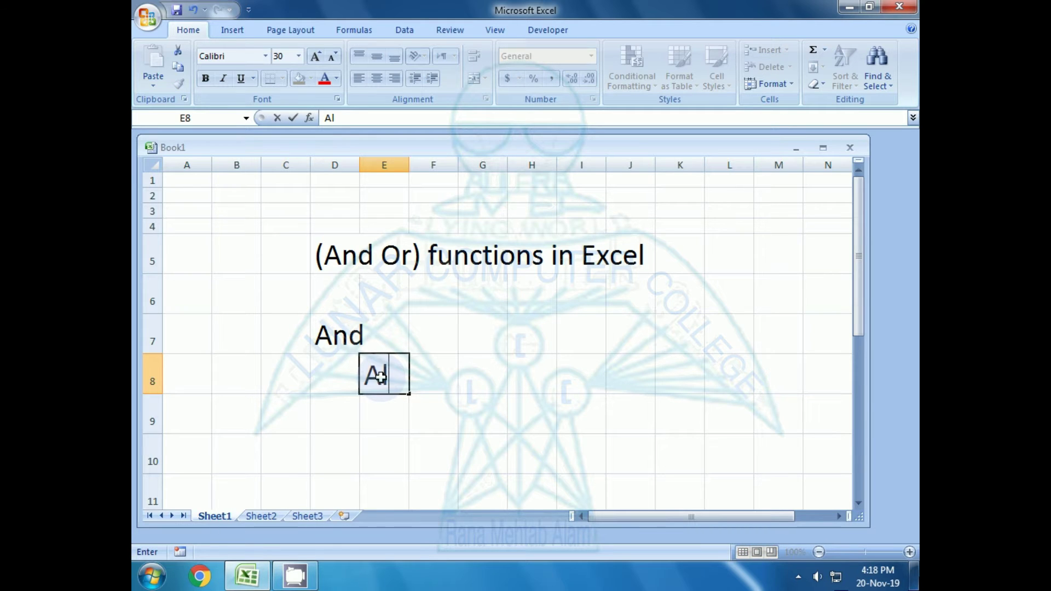
key(BackSpace)
key(BackSpace)
text(A)
key(Tab)
text(B)
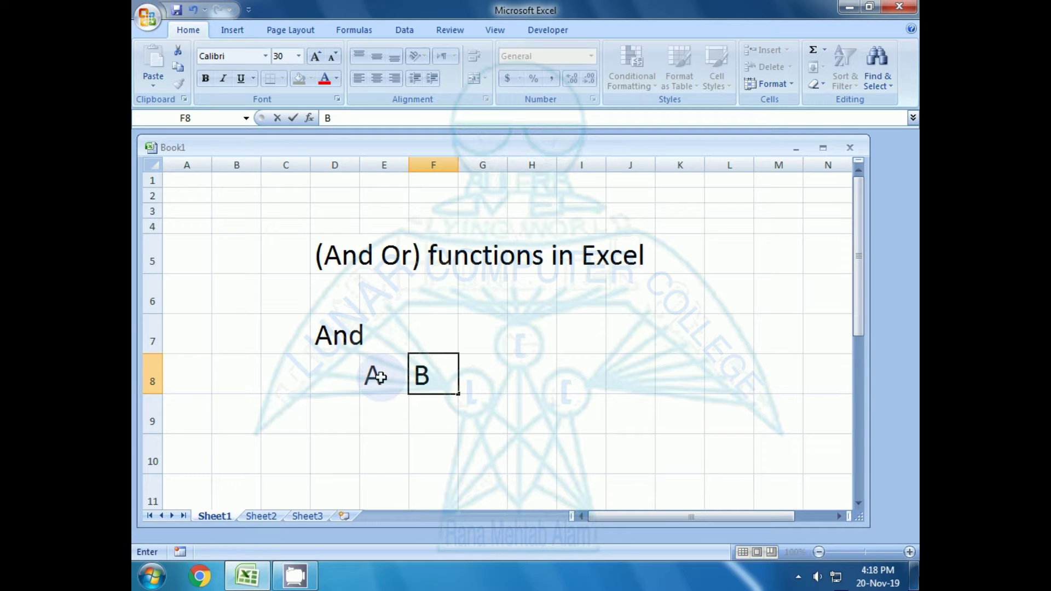
key(Tab)
key(Left)
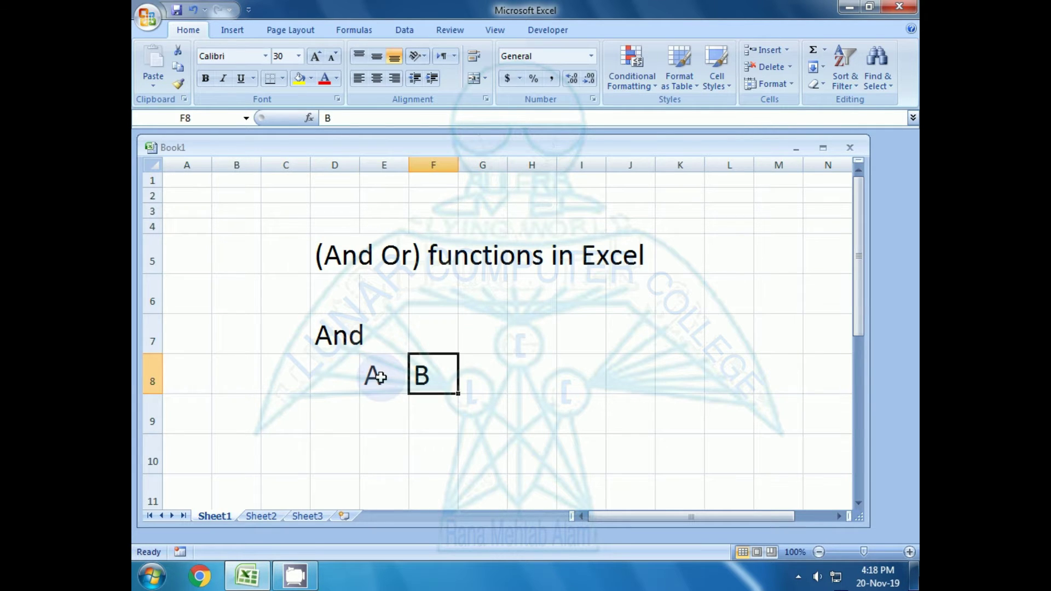
key(Right)
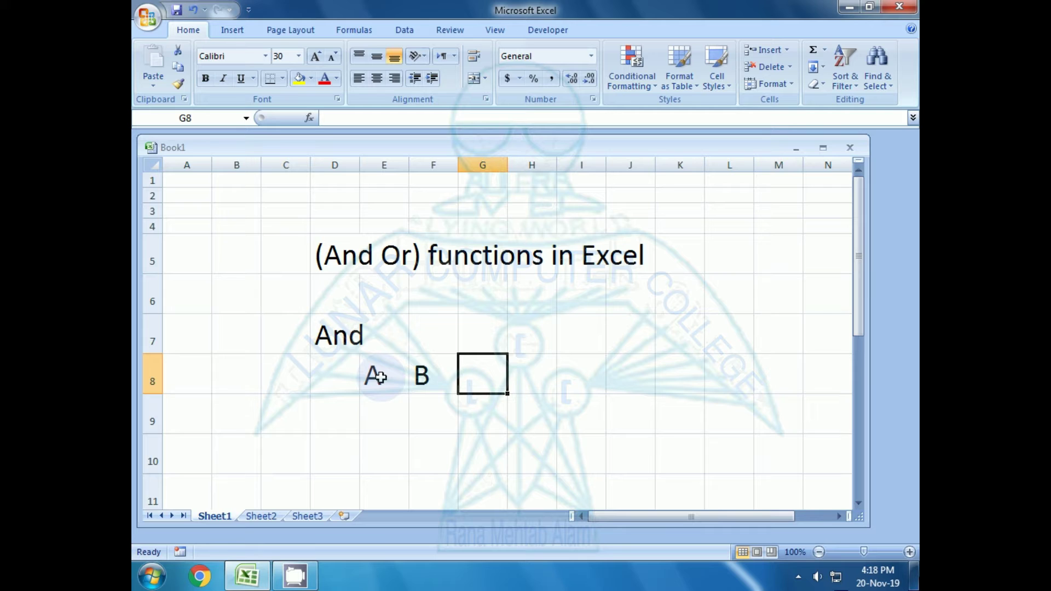
Move the And heading from D7 to E7, above the A and B labels.
click(342, 335)
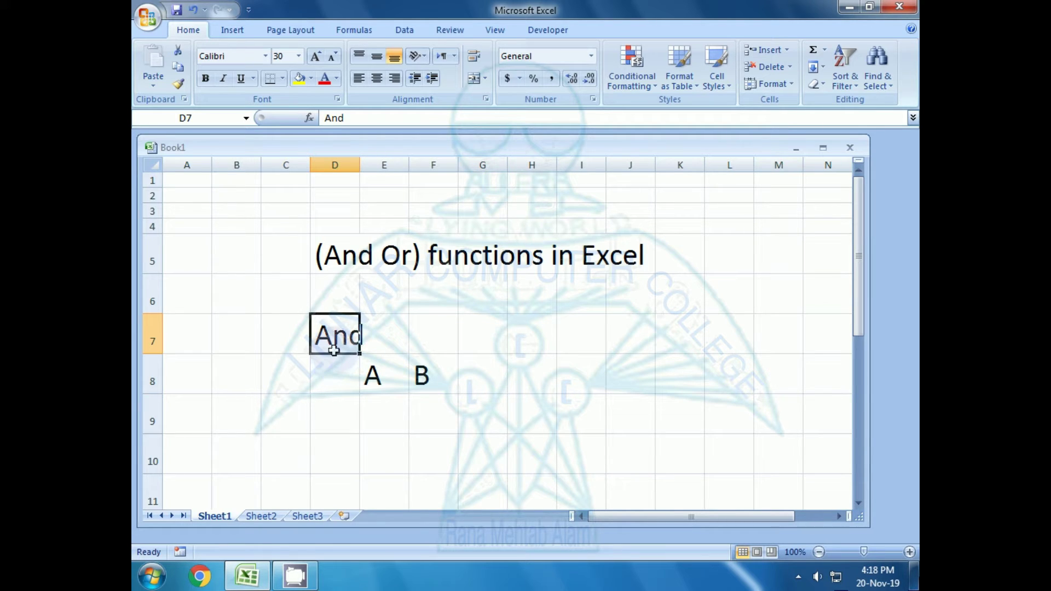
drag(333, 351, 372, 355)
click(373, 378)
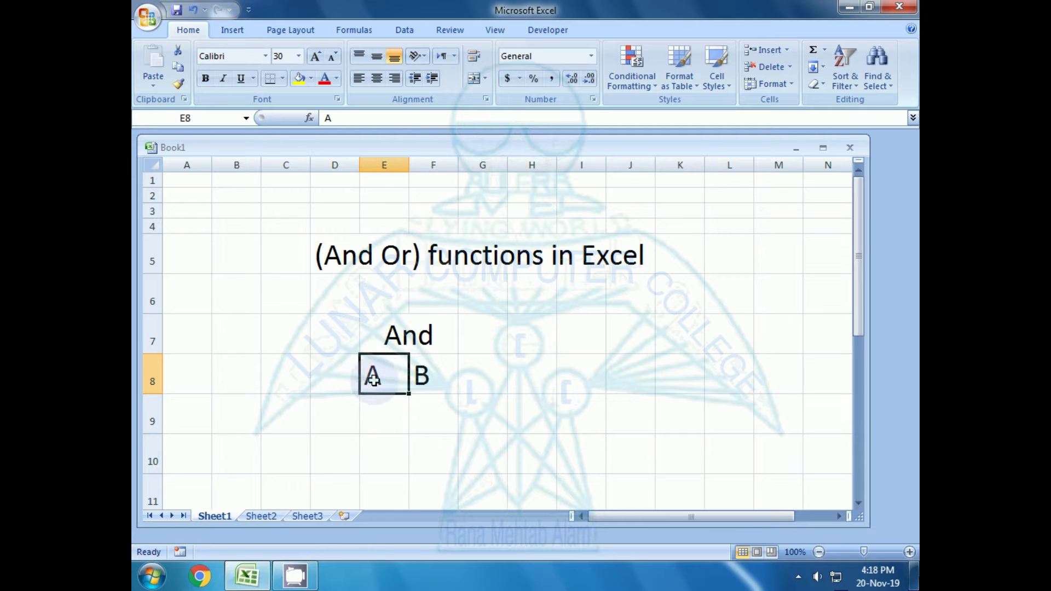
click(419, 376)
click(491, 384)
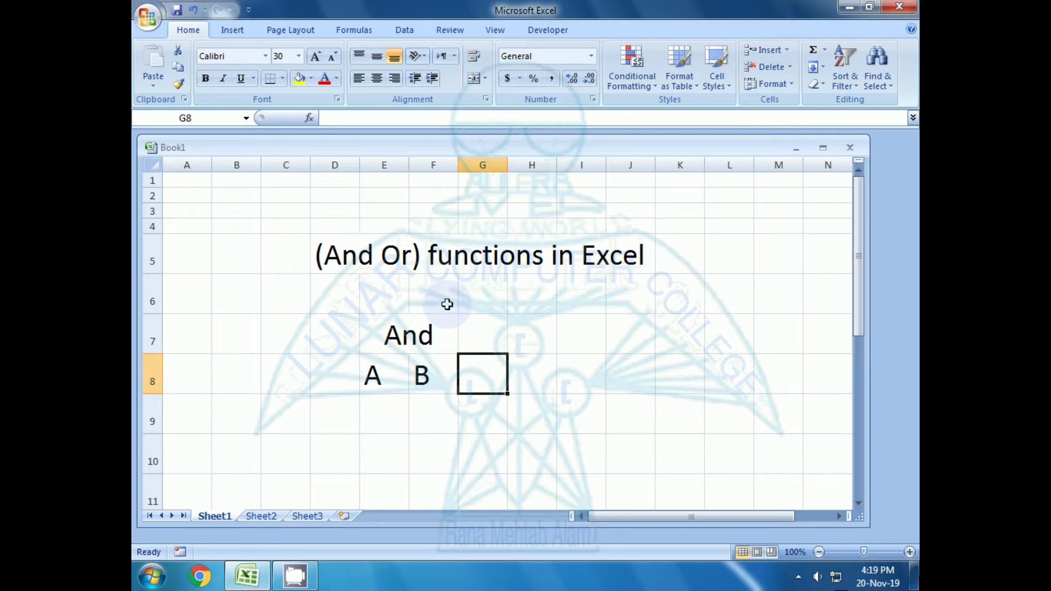
Enter Ok in G8 as a trial result beside A and B.
click(372, 376)
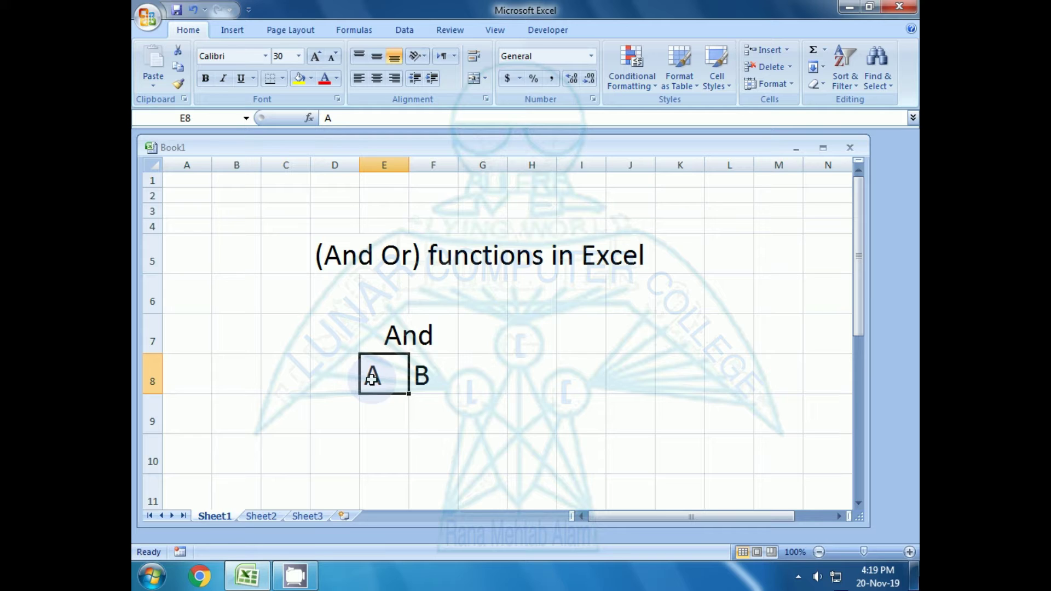
click(436, 375)
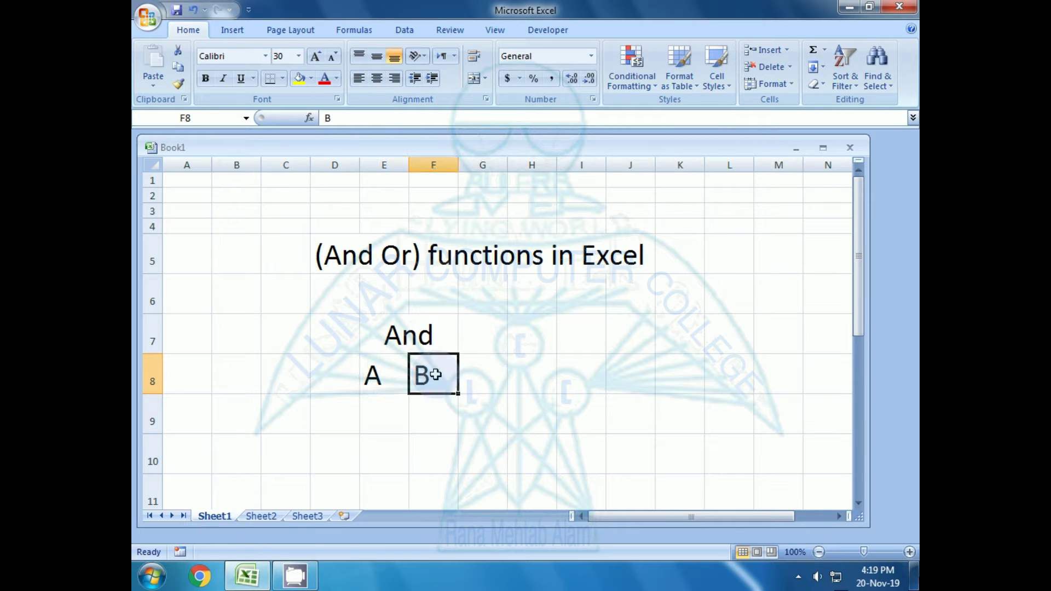
click(374, 377)
click(432, 377)
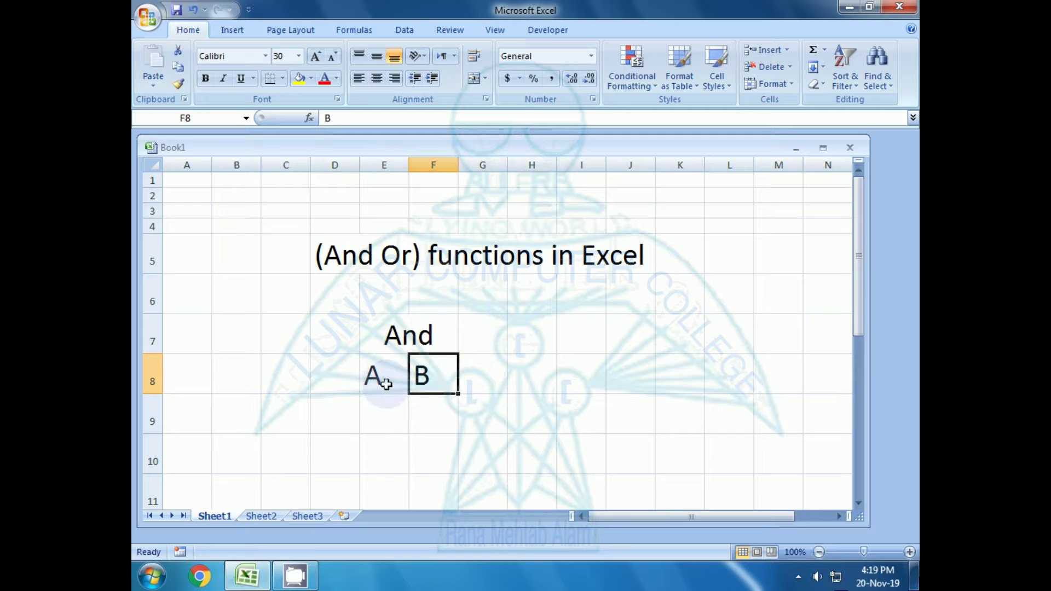
click(386, 383)
click(433, 381)
click(378, 382)
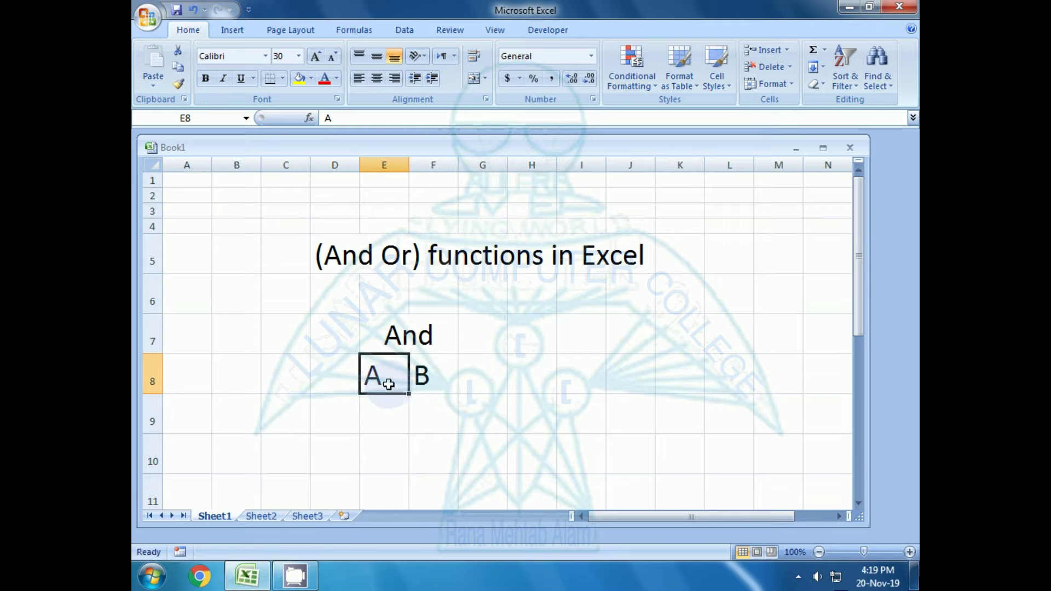
click(419, 378)
click(471, 378)
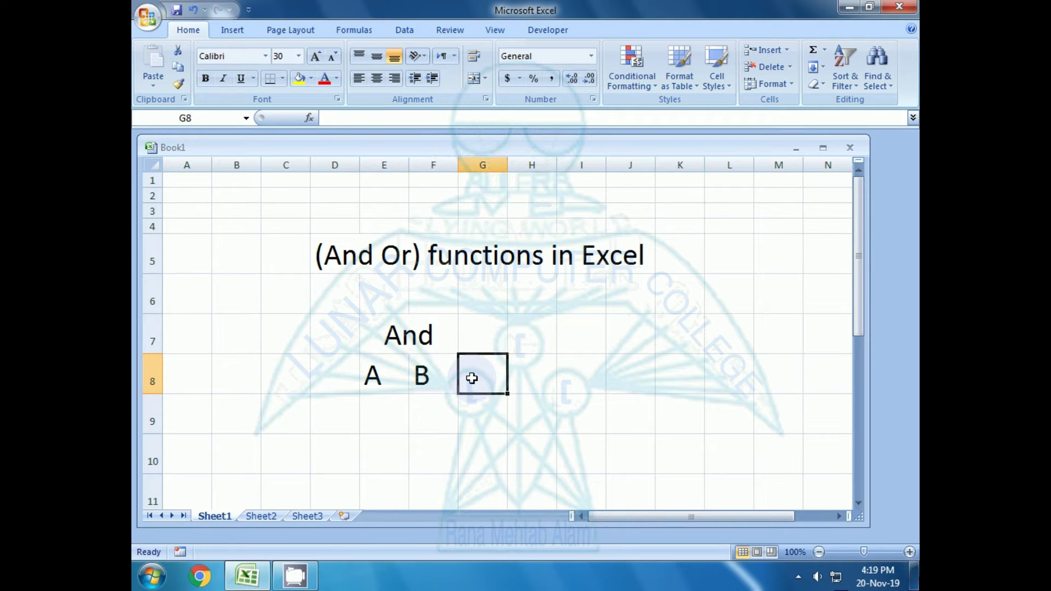
text(Ok)
key(Return)
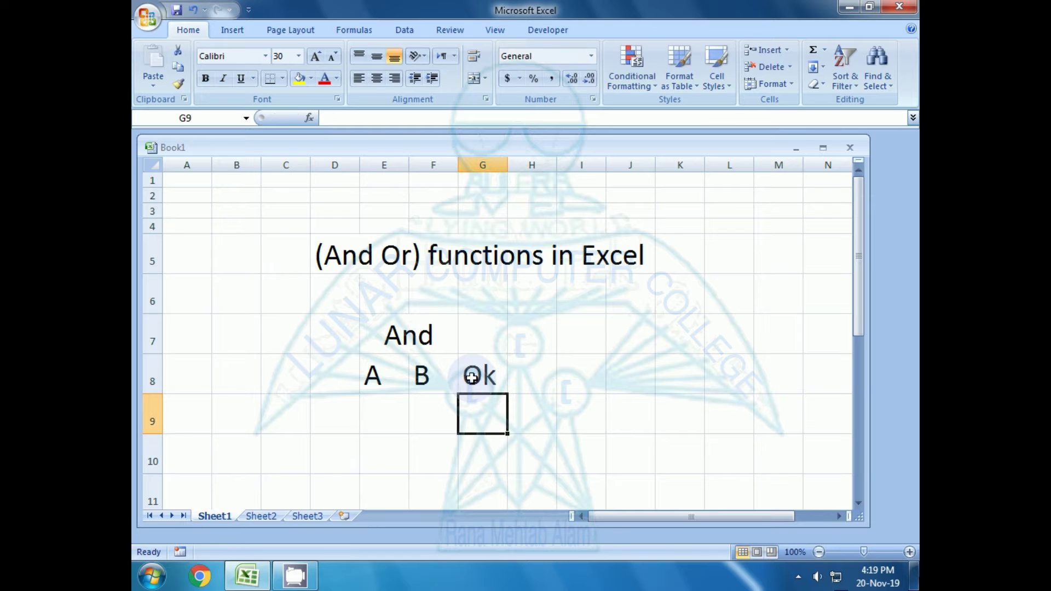
Clear the trial Ok out of G8.
click(378, 381)
click(422, 378)
click(386, 383)
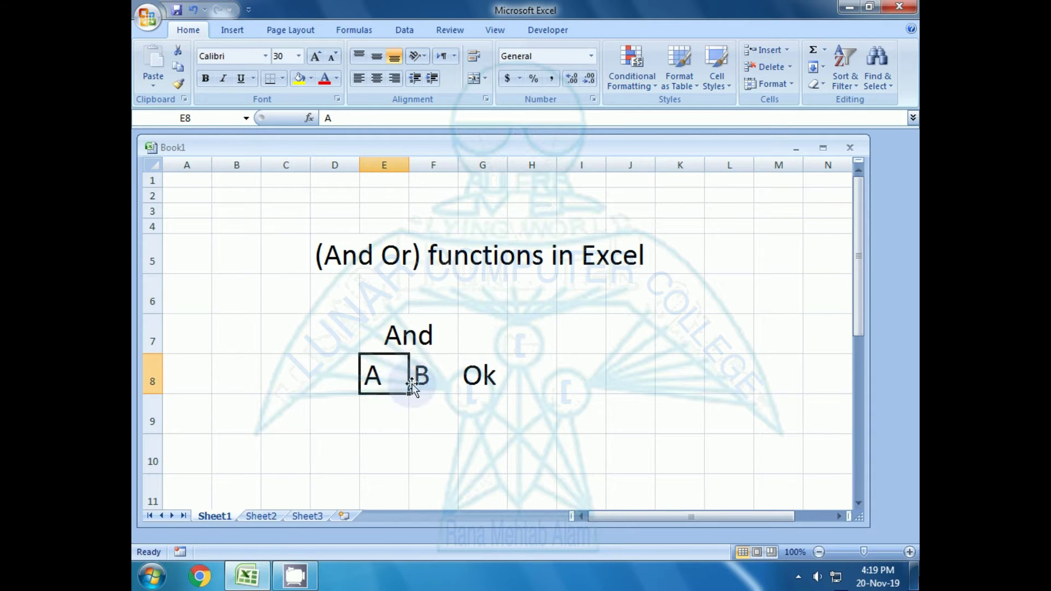
click(413, 377)
click(378, 377)
click(422, 378)
click(484, 377)
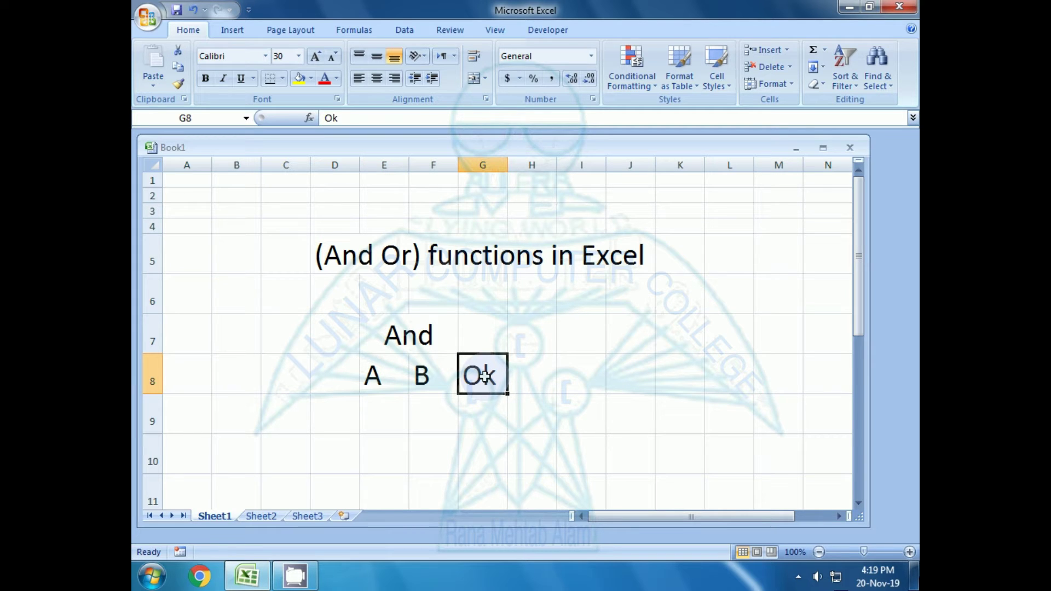
key(Delete)
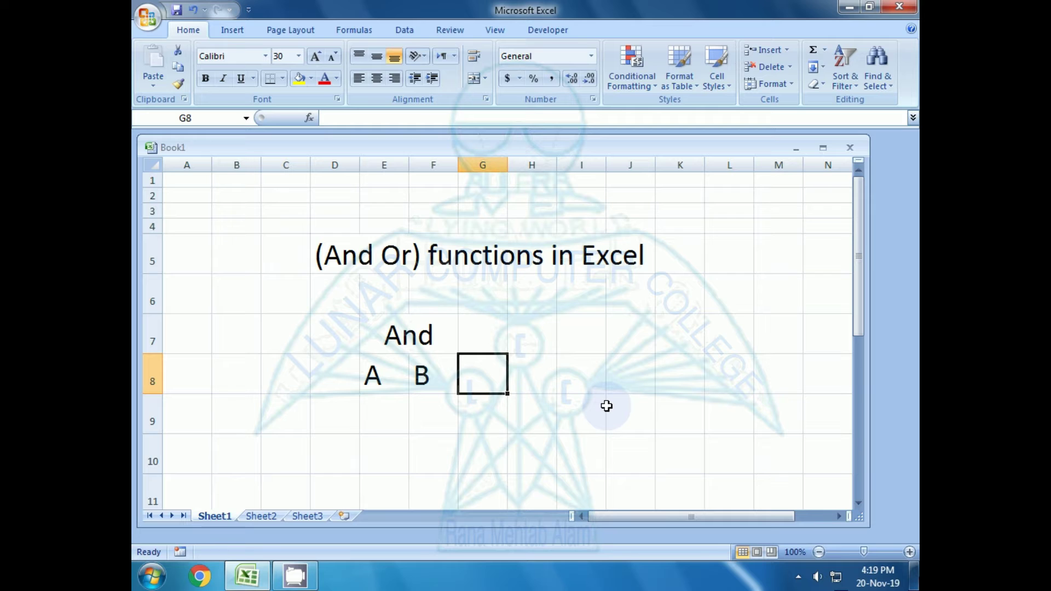
Type =IF(AND(E8="a",F8="b"),"Ok","Error" into G8, referencing E8 and F8.
text(=if)
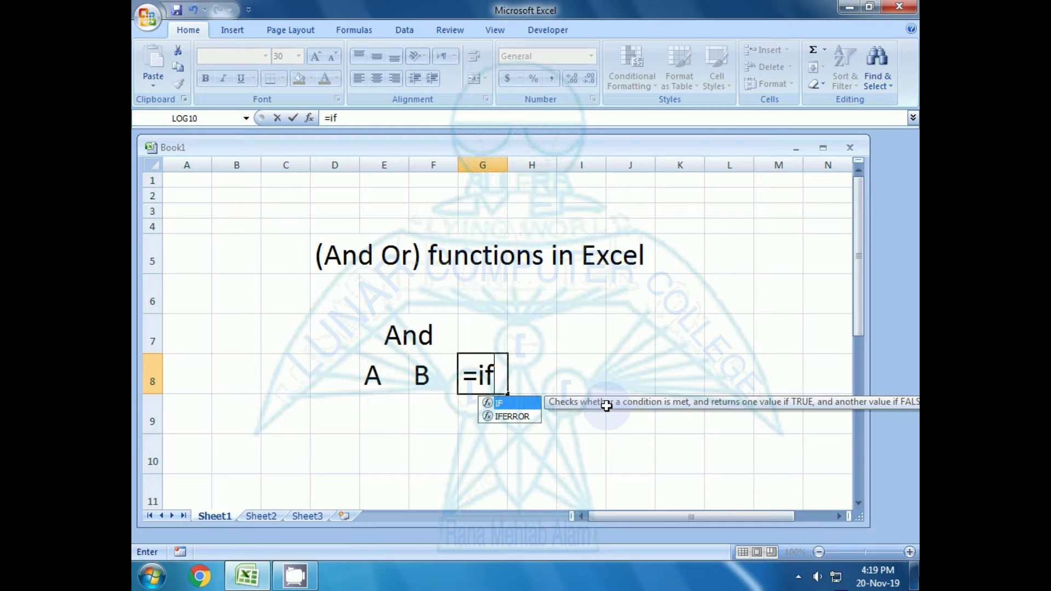
text(()
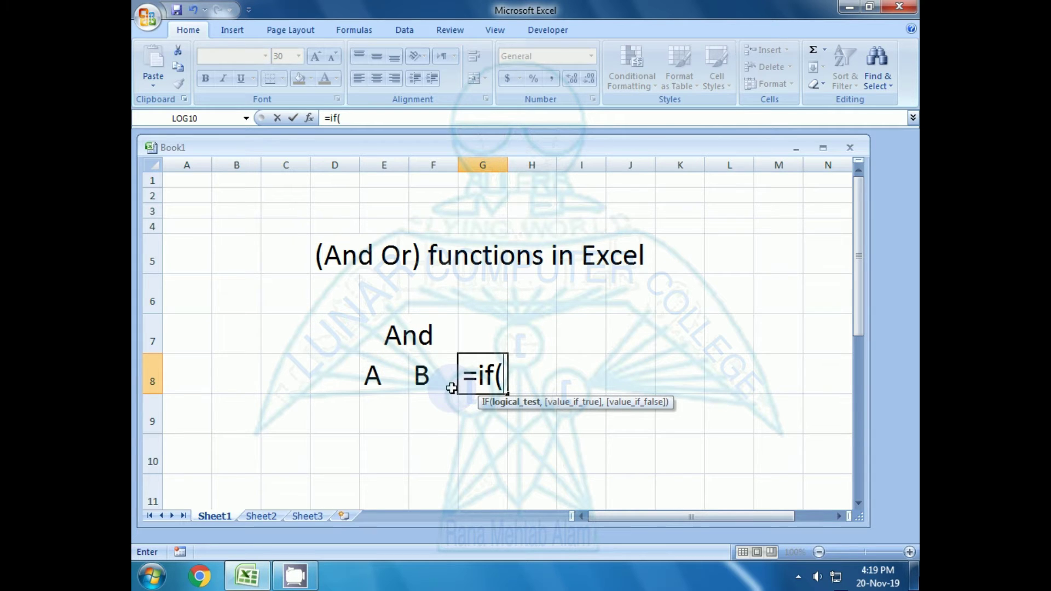
text(and)
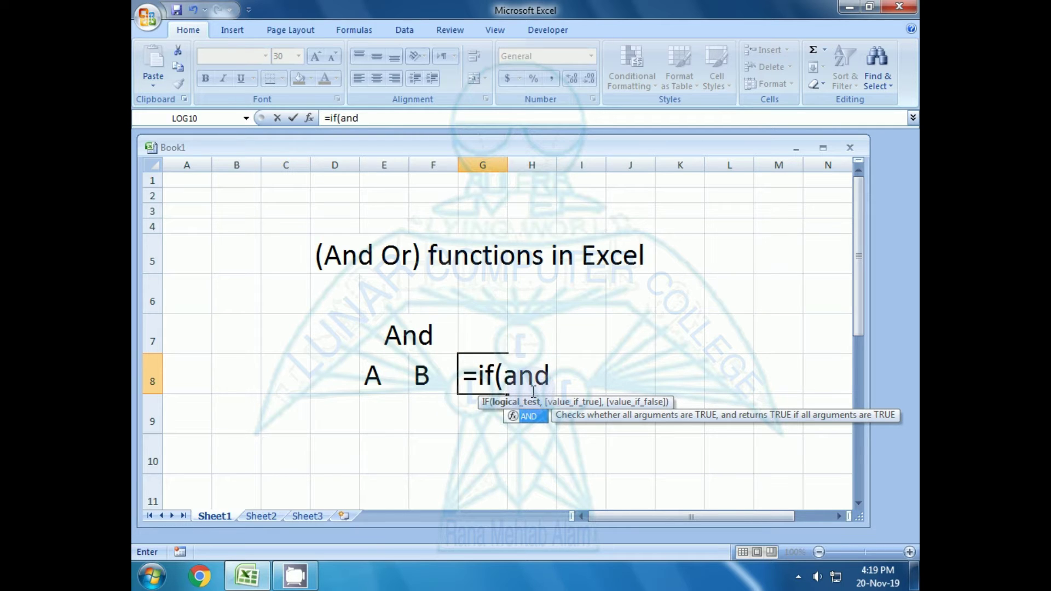
text(()
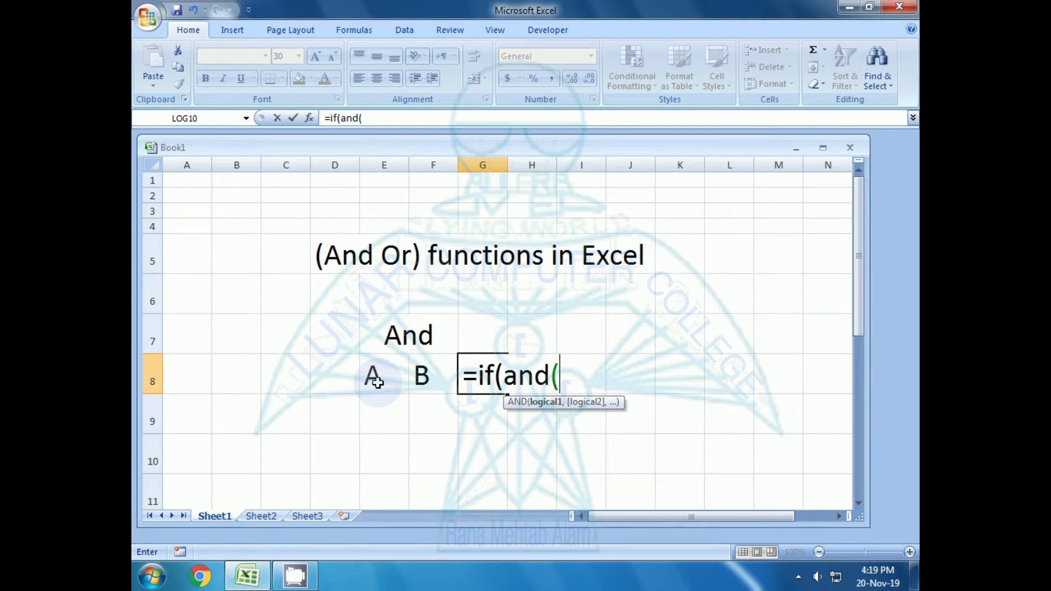
click(377, 383)
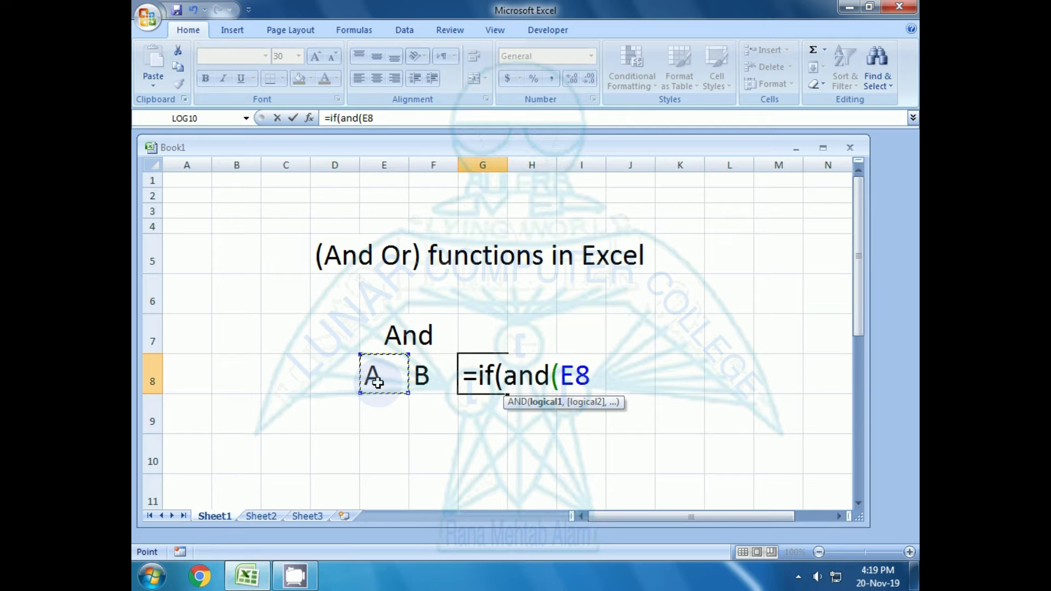
text(=)
text(")
text(a")
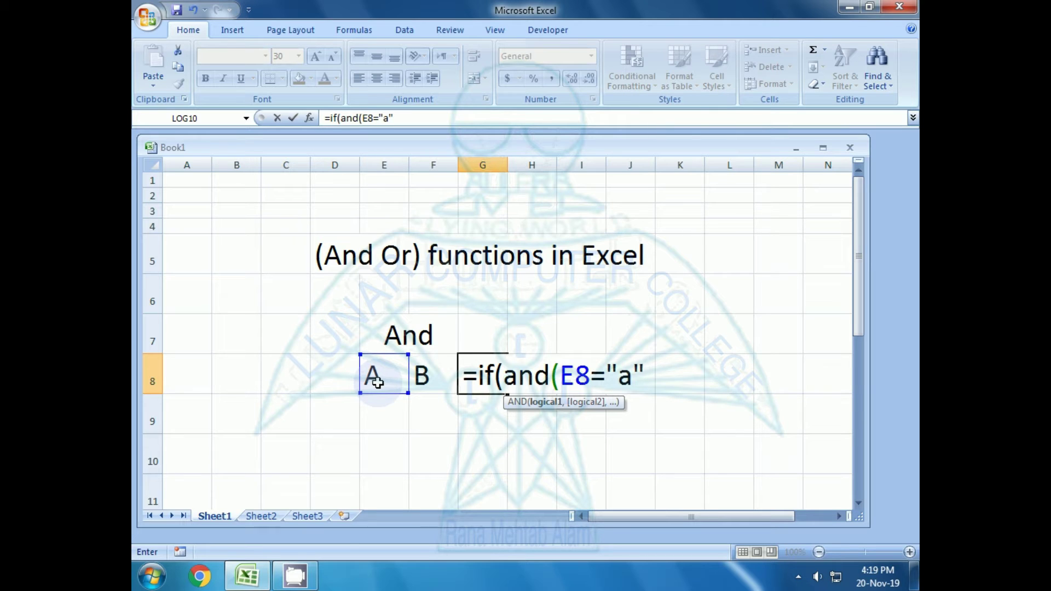
text(,)
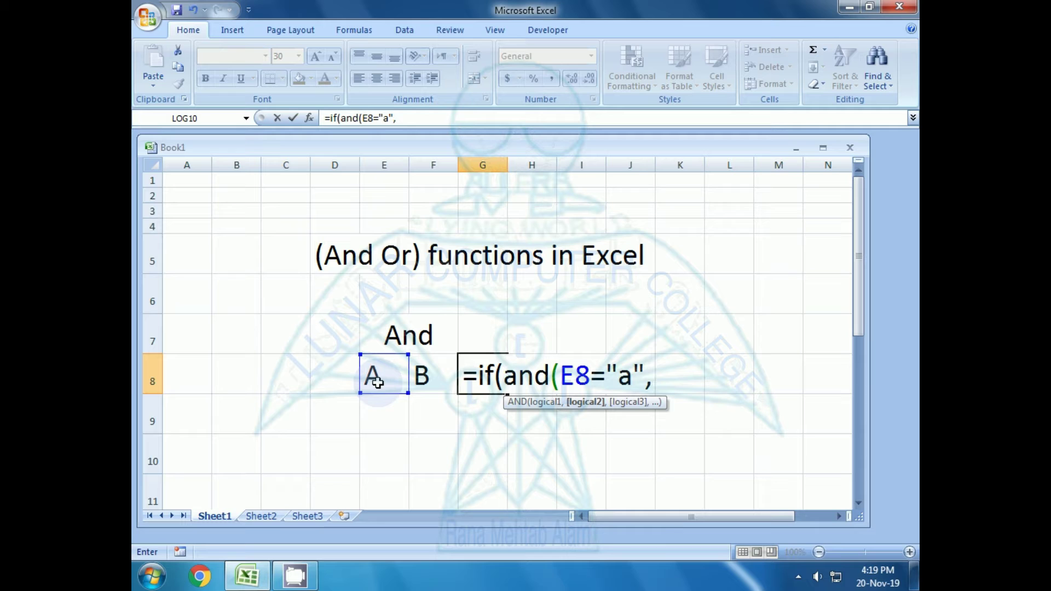
click(424, 377)
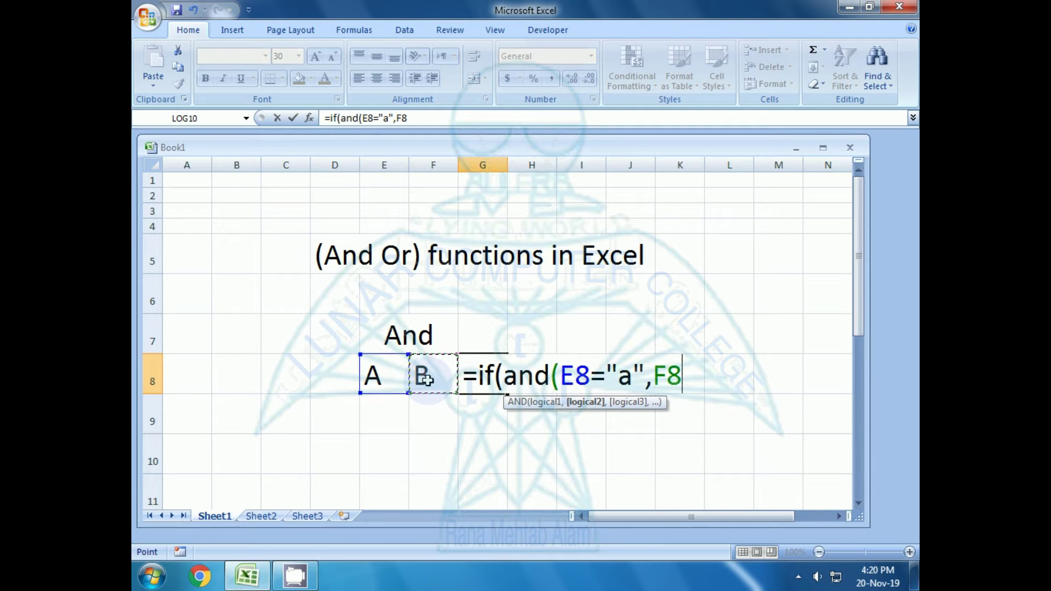
text(=)
text(")
text(b")
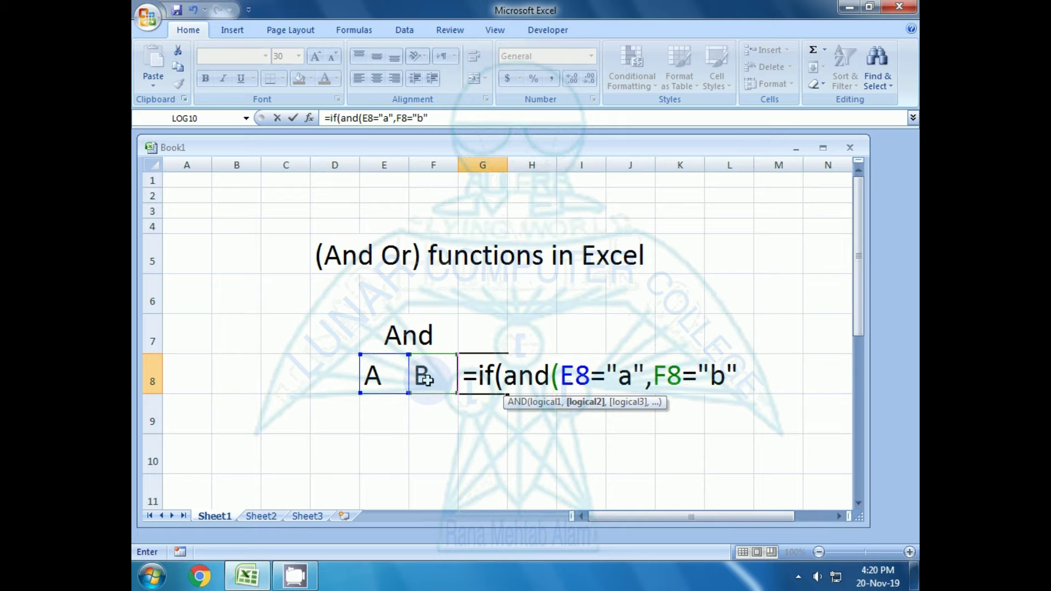
text())
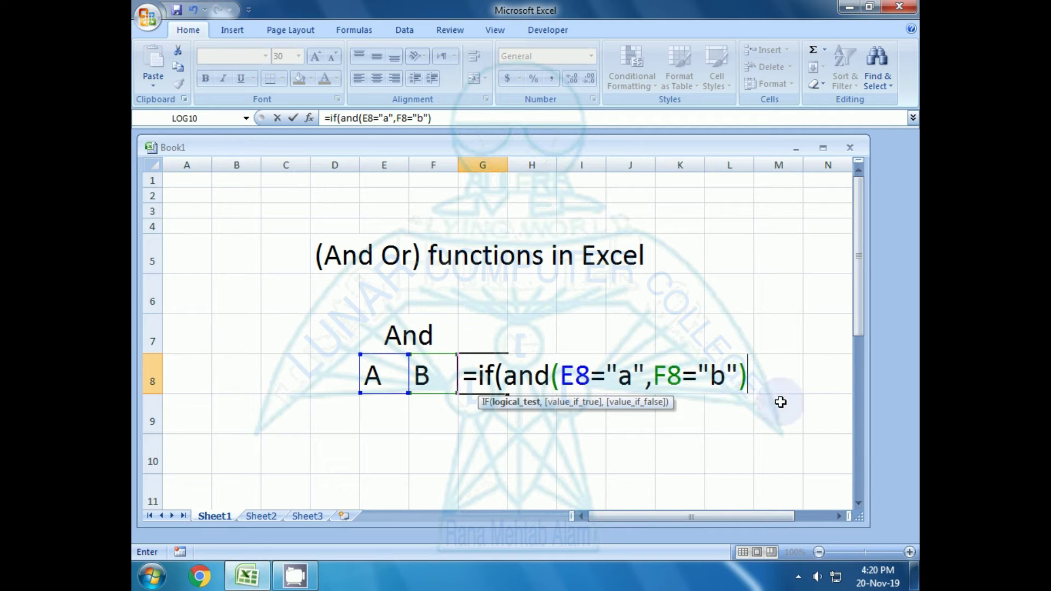
text(,")
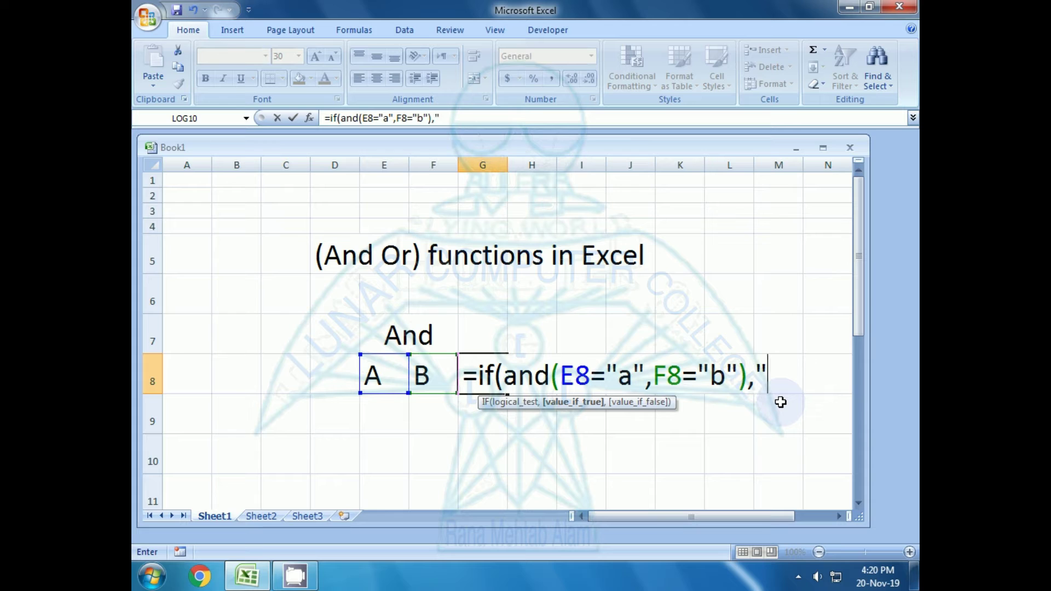
text(Ok)
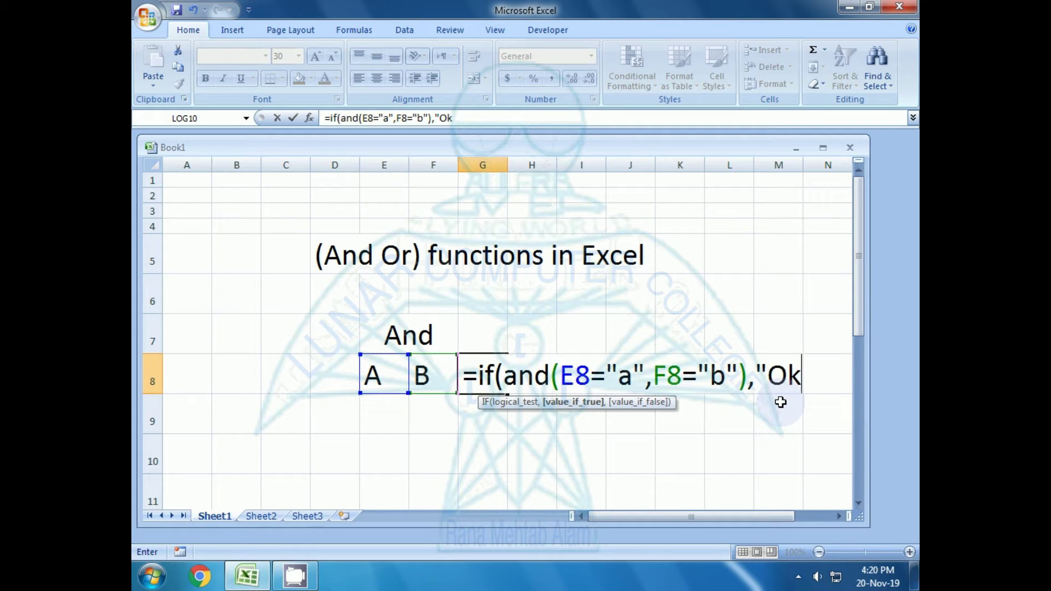
text(")
text(,")
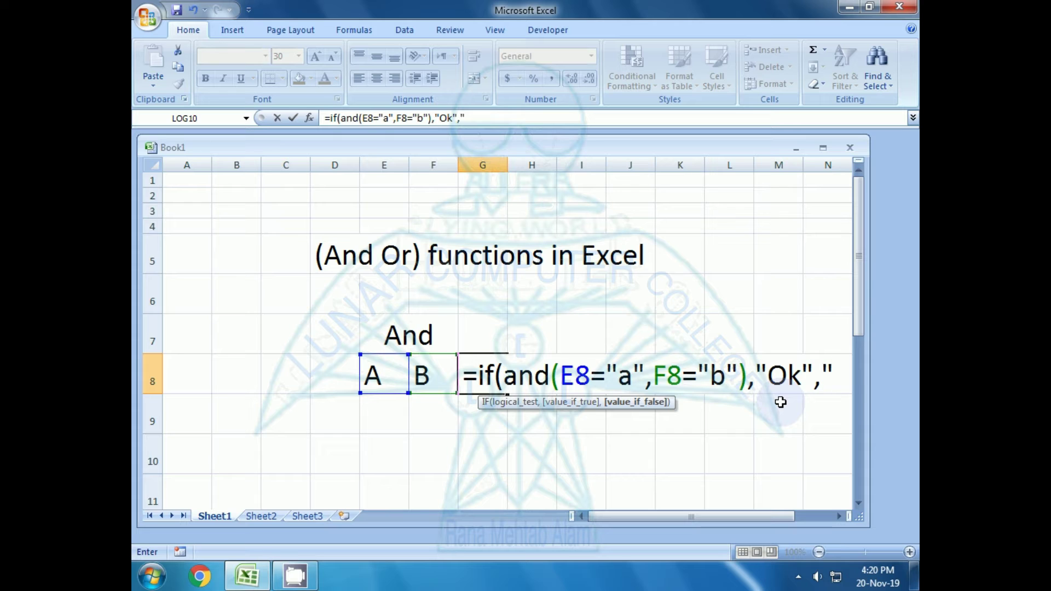
text(Err)
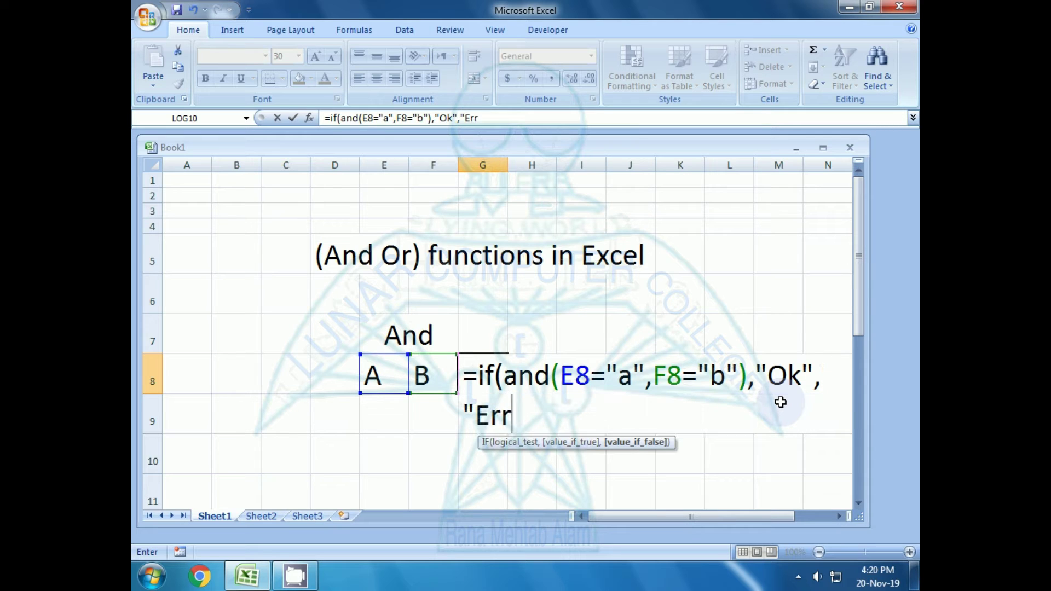
text(or")
Accept Excel's parenthesis fix so G8 holds =IF(AND(E8="a",F8="b"),"Ok","Error") showing Ok.
key(Return)
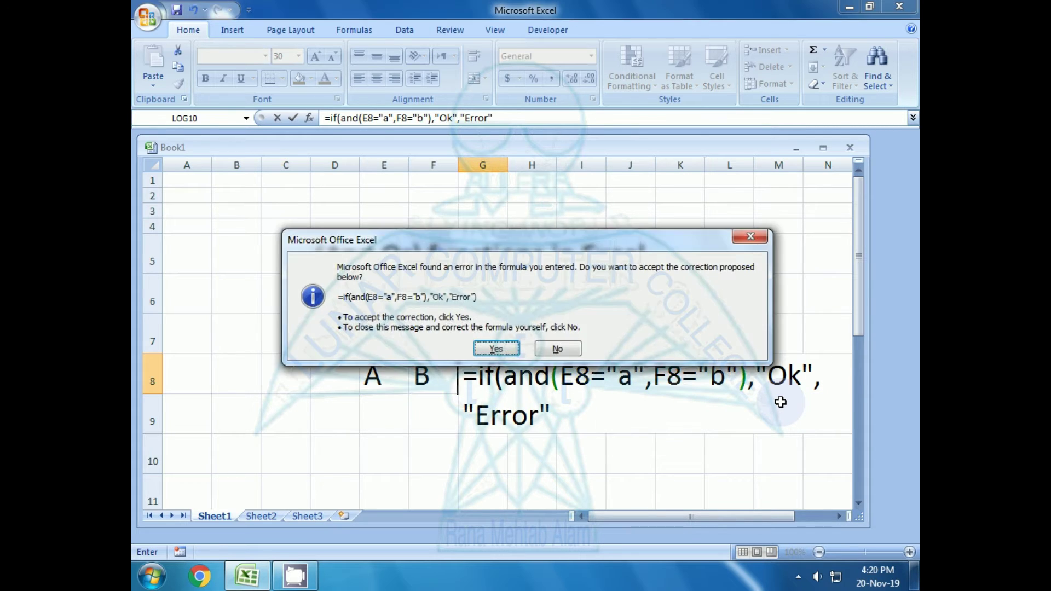
key(Return)
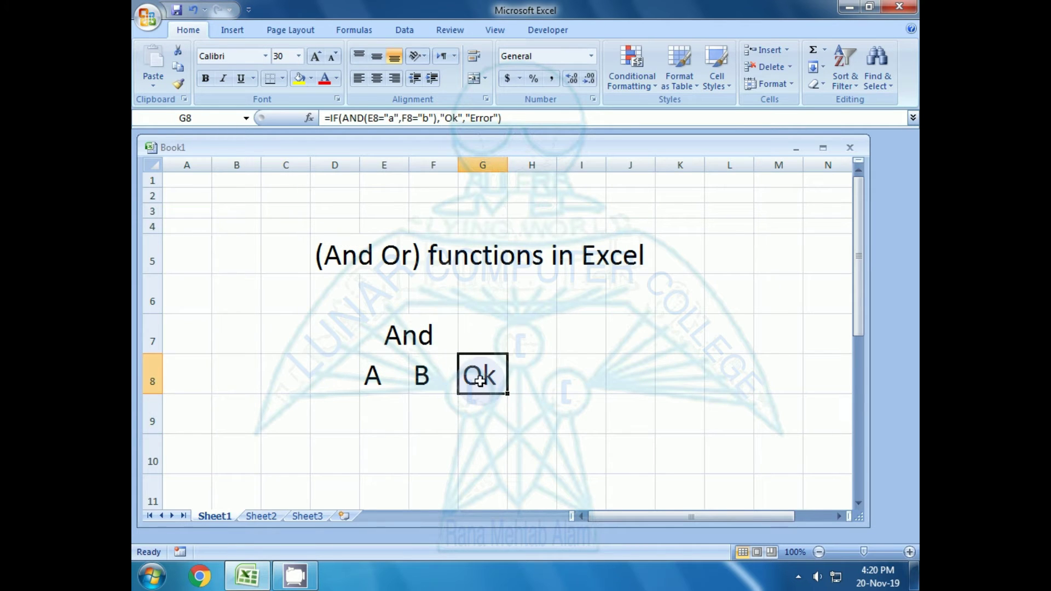
key(F2)
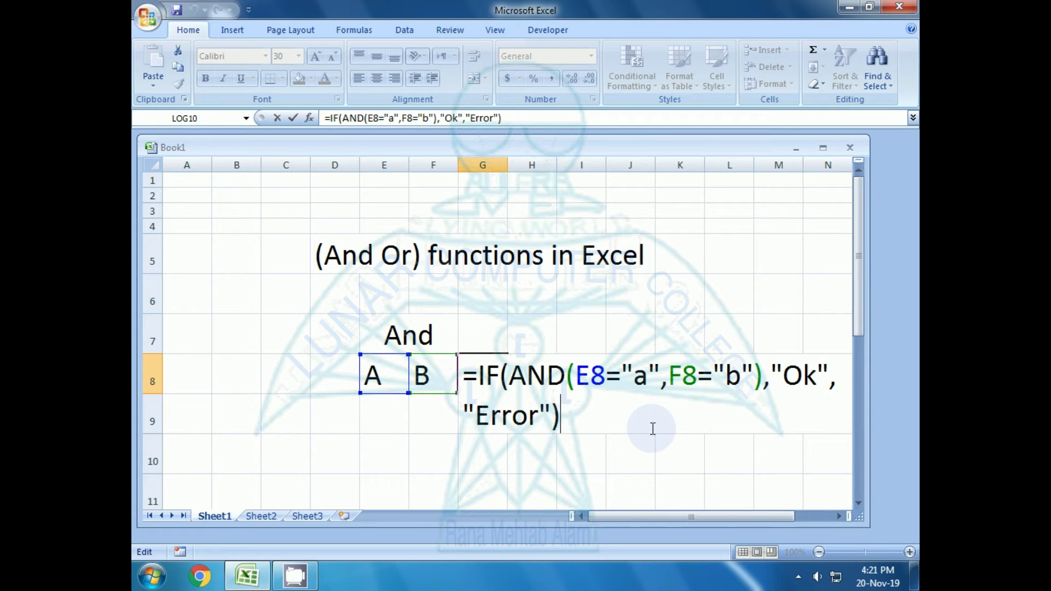
key(Return)
key(Up)
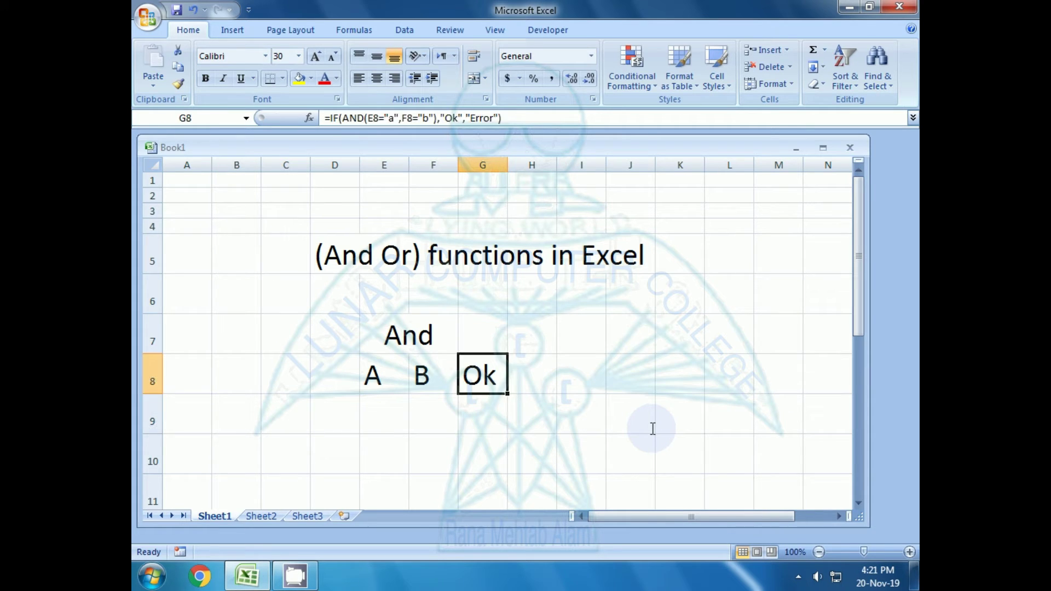
Swap the letters to B in E8 and A in F8, then check G8's result.
click(379, 373)
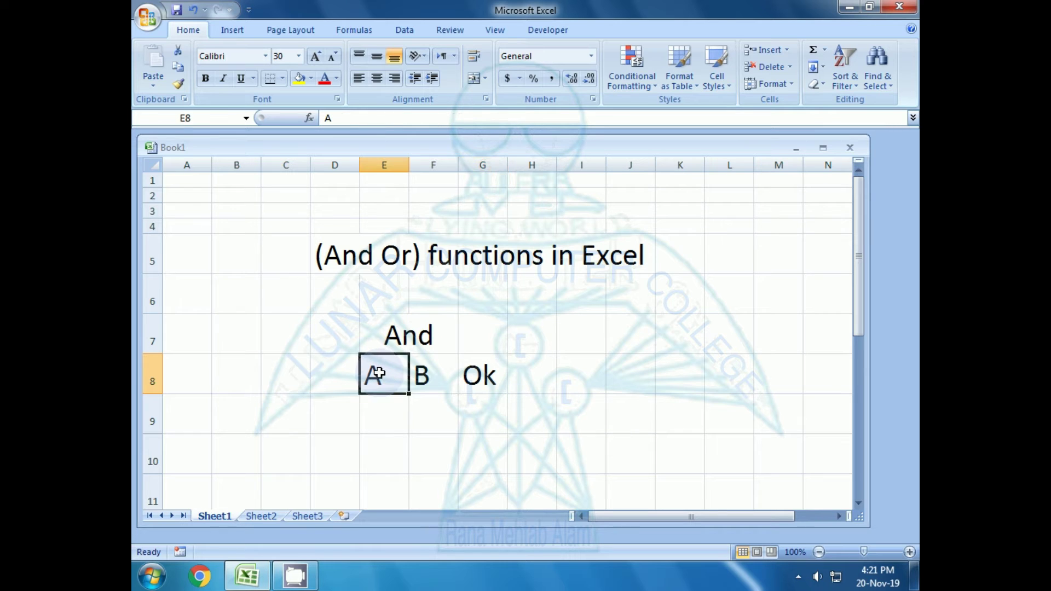
text(B)
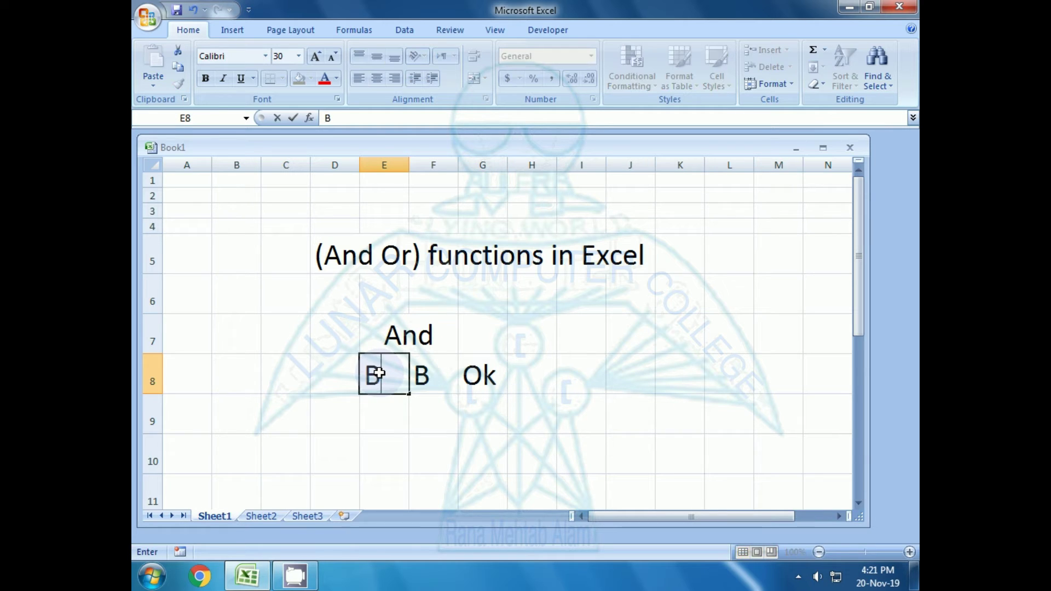
click(425, 379)
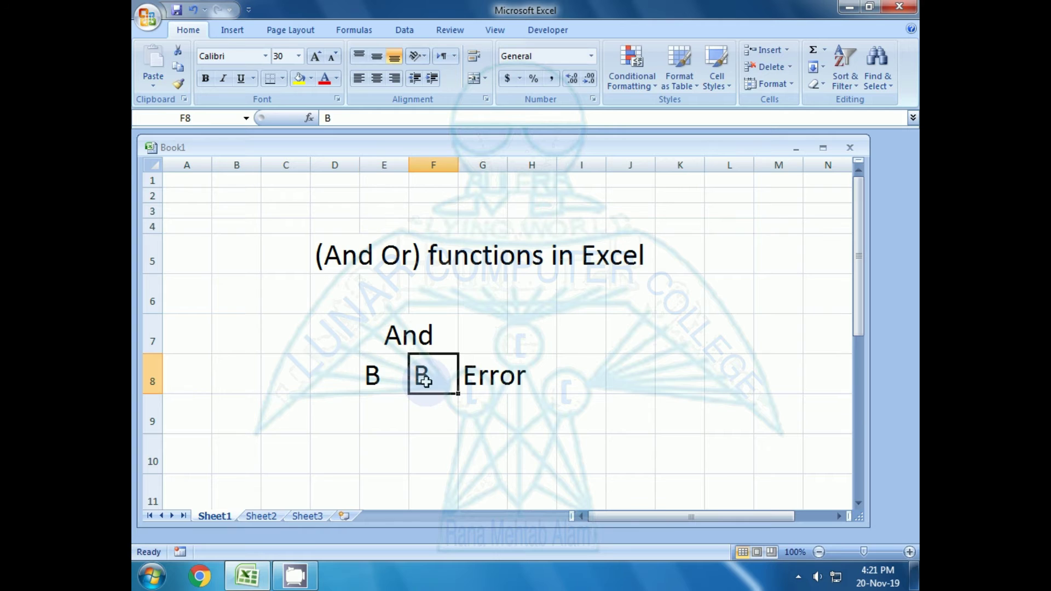
text(A)
key(Return)
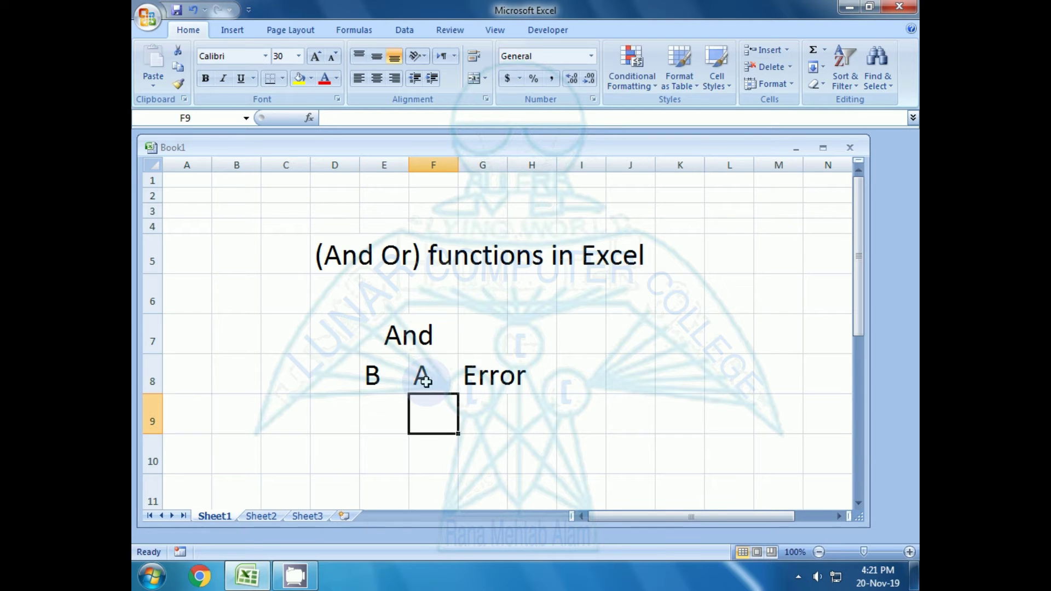
click(491, 376)
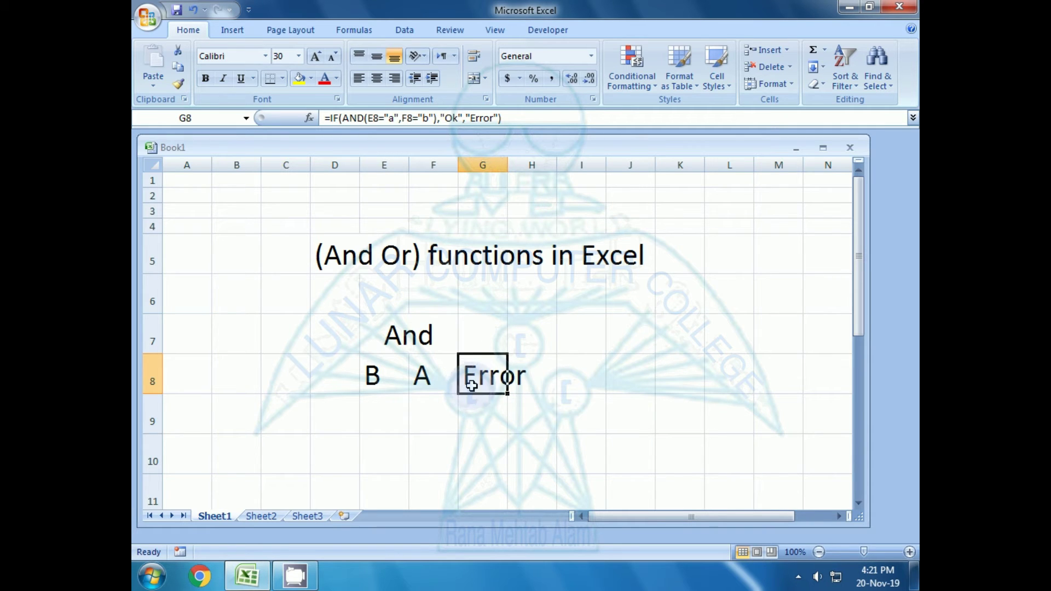
Restore A in E8 and B in F8.
click(377, 378)
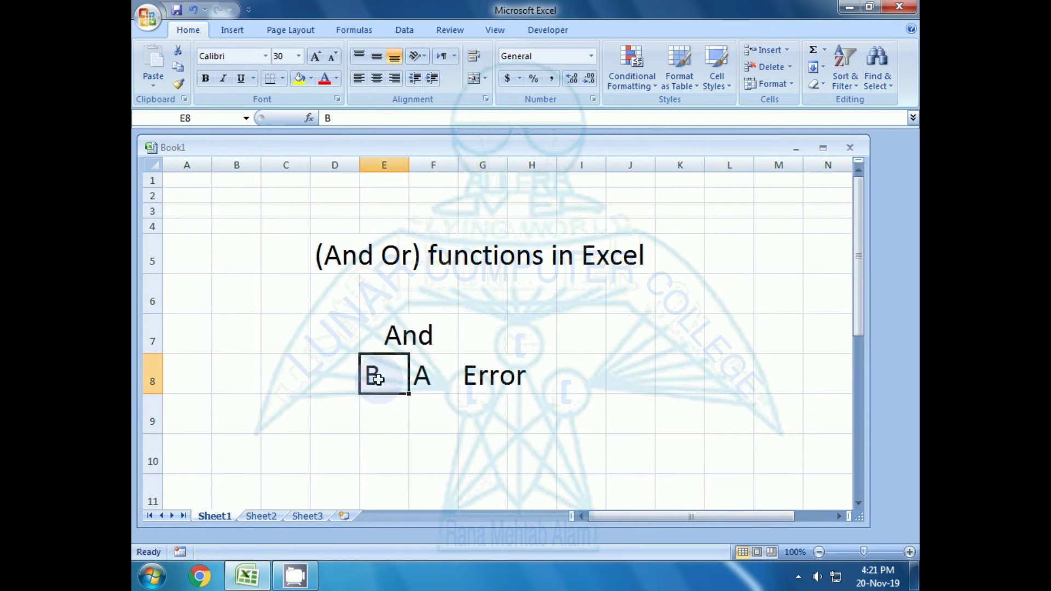
text(A)
key(Delete)
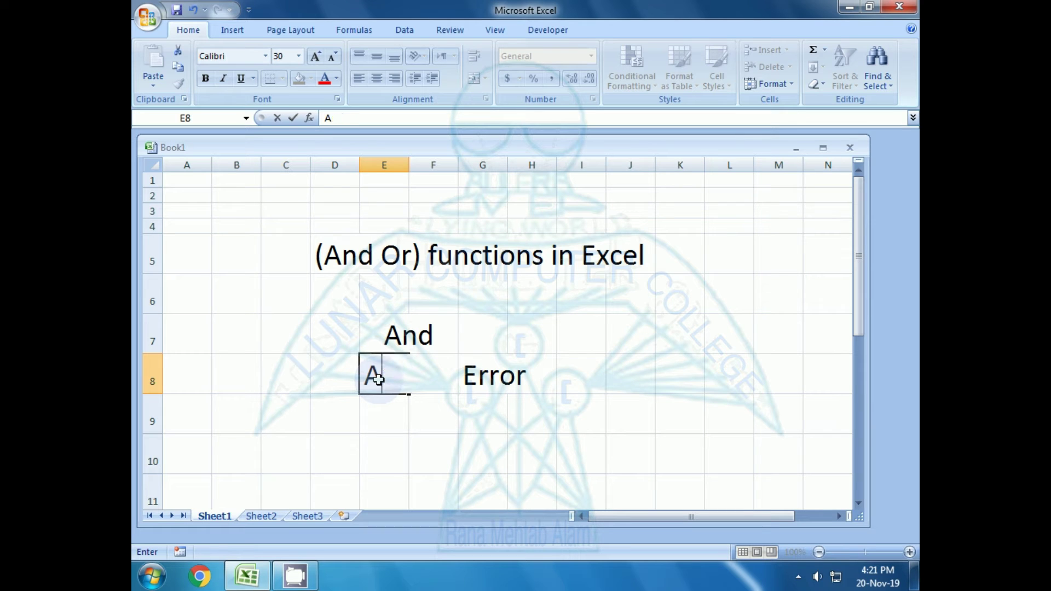
key(Return)
key(Up)
key(Right)
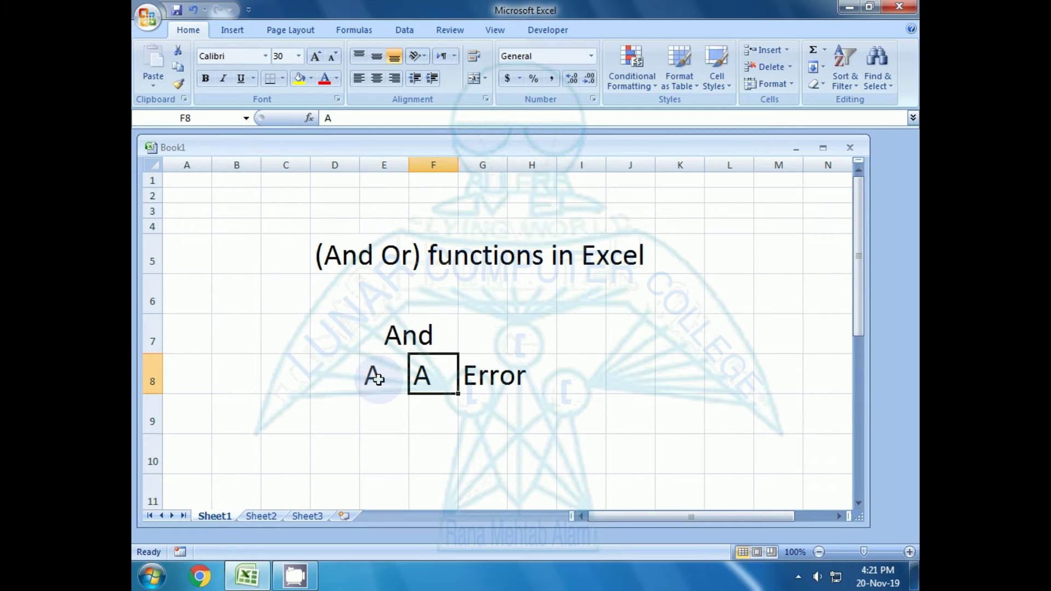
text(B)
key(Return)
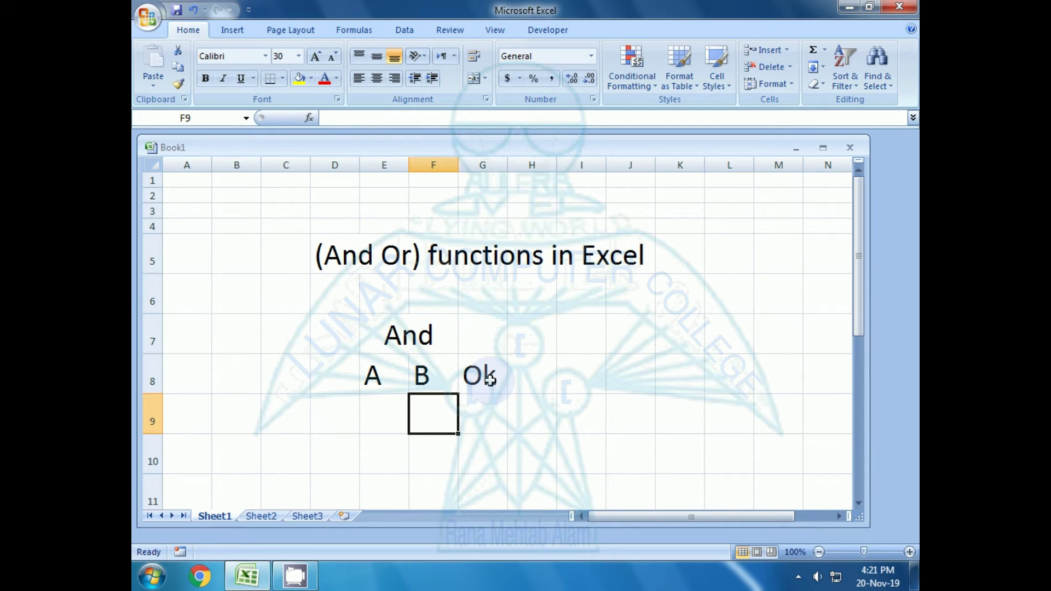
Change F8 to C so G8 shows Error.
click(386, 377)
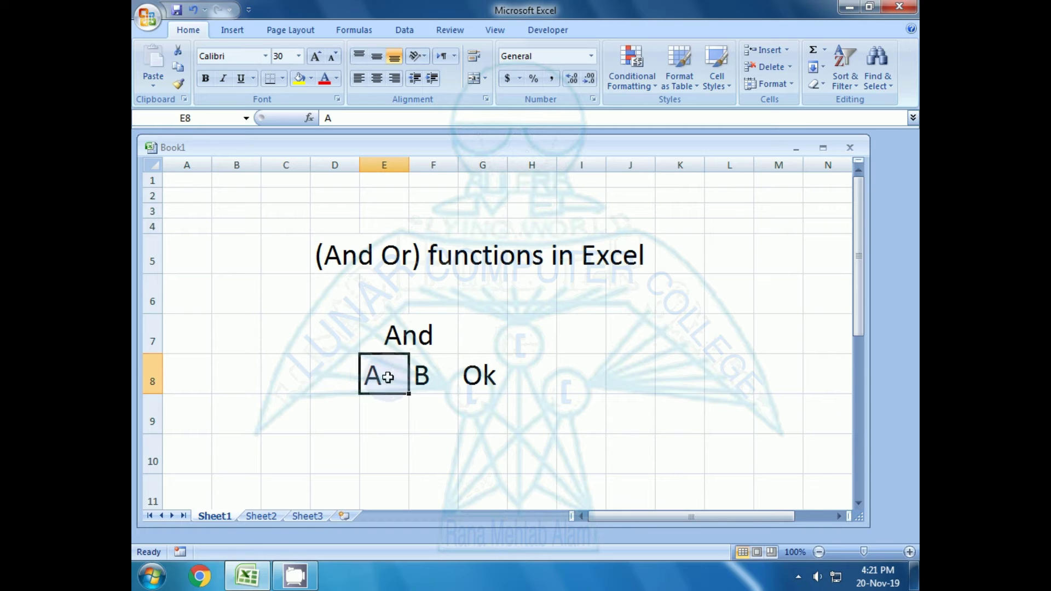
click(423, 377)
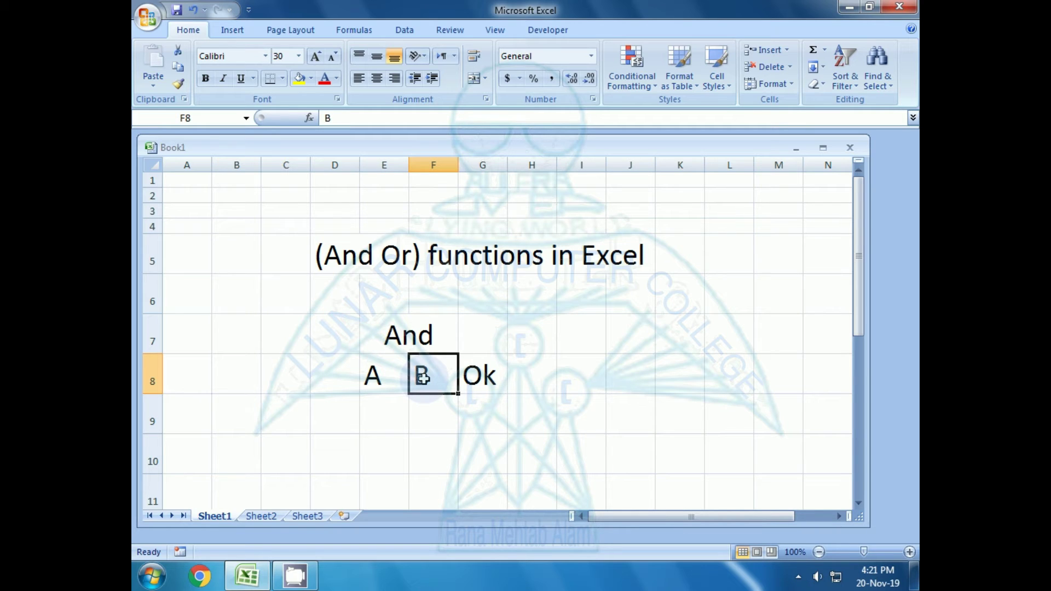
text(C)
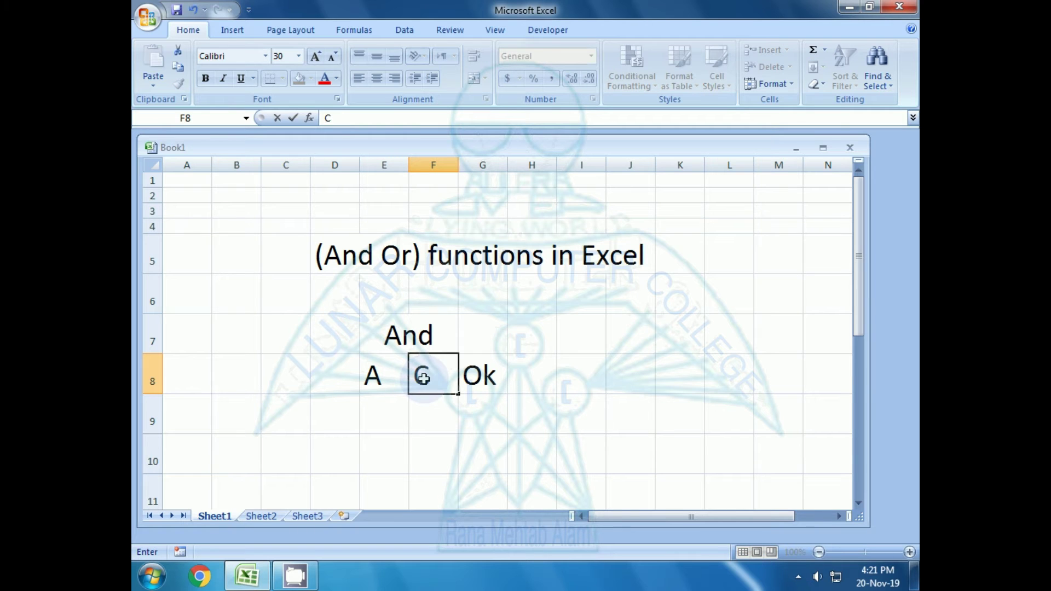
key(Return)
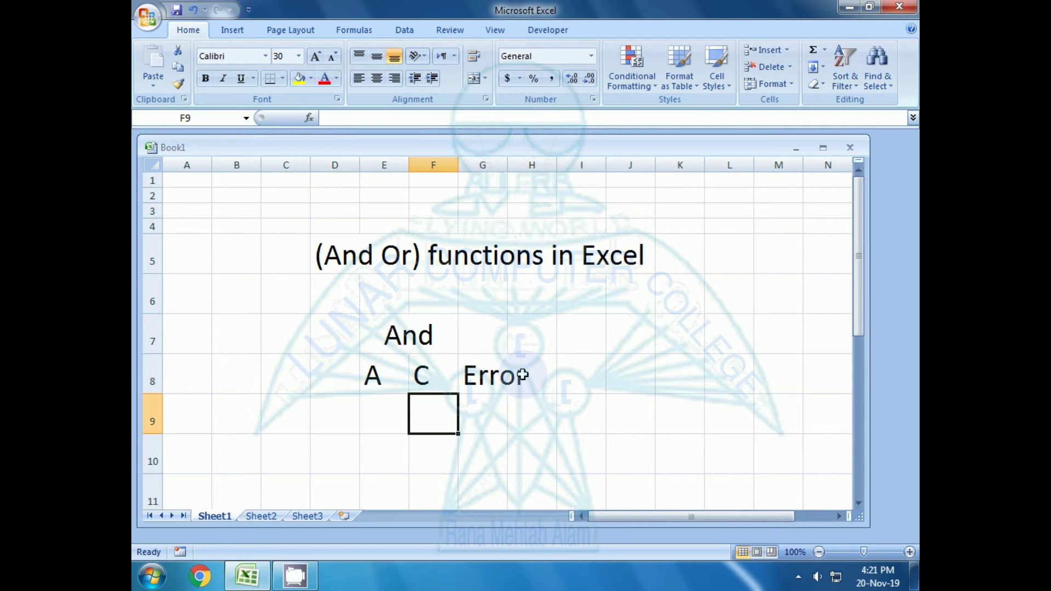
click(493, 379)
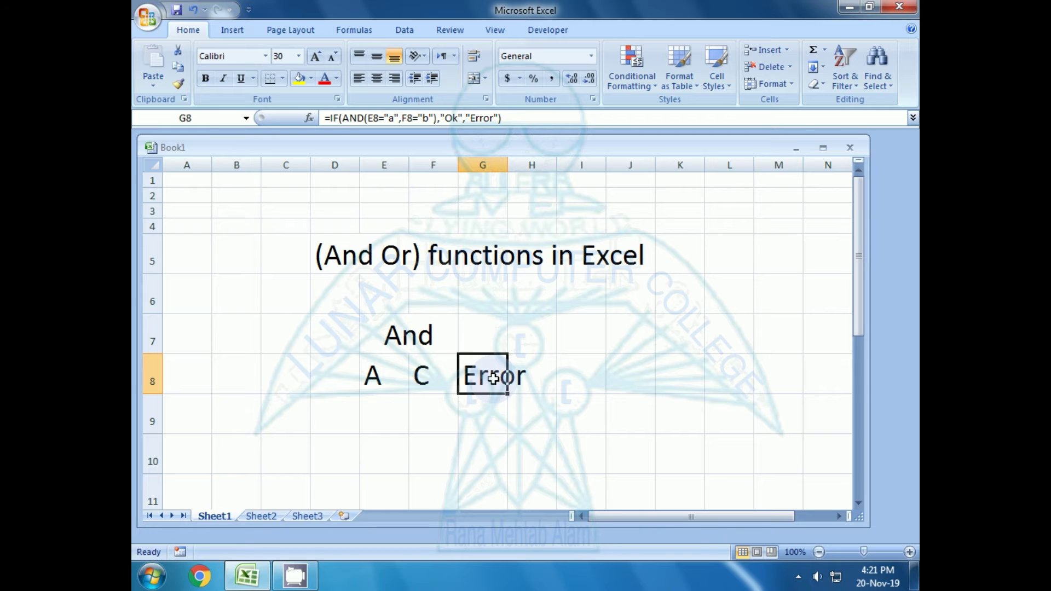
double_click(494, 379)
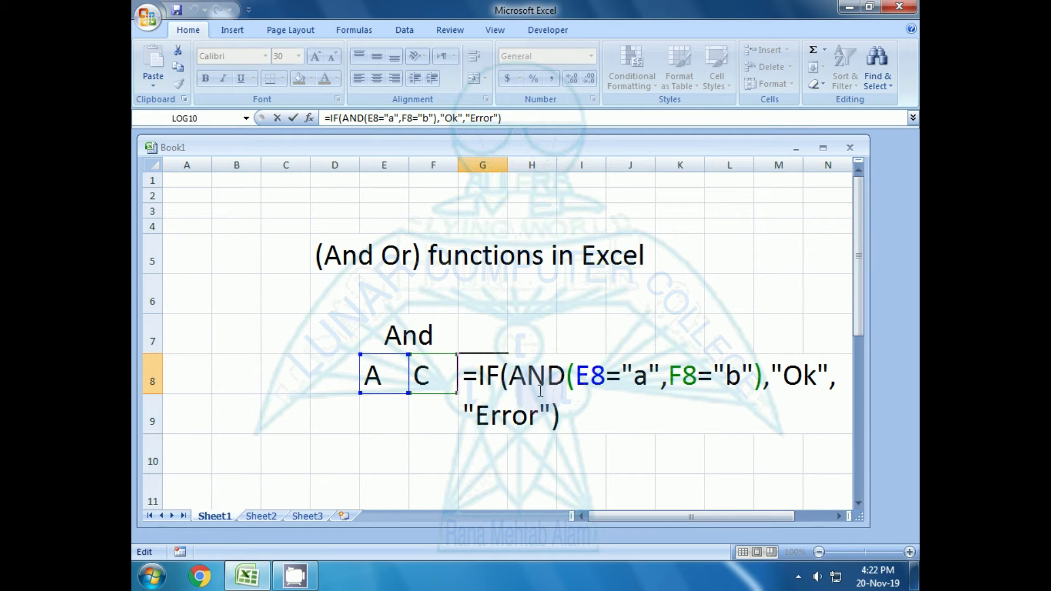
key(Return)
key(Left)
key(Left)
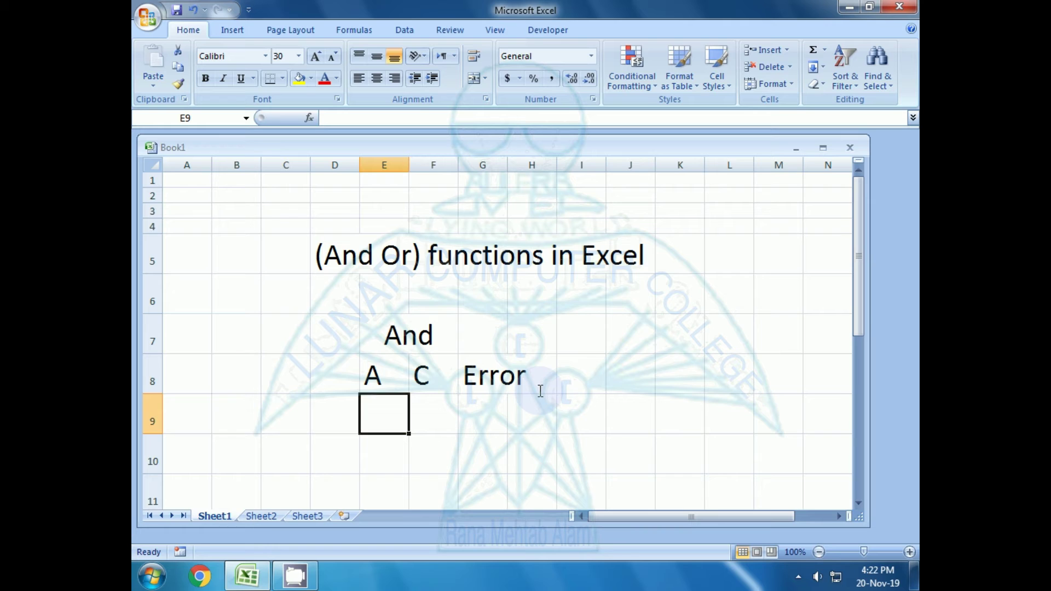
Add the Or heading in J7 and enter A in I8 and B in J8.
click(630, 331)
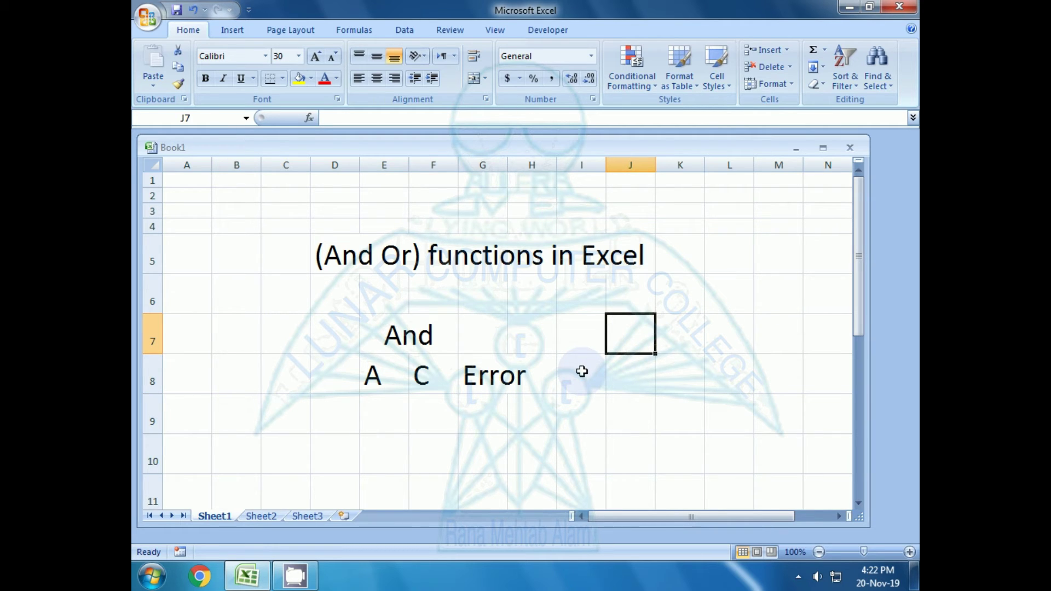
text(O)
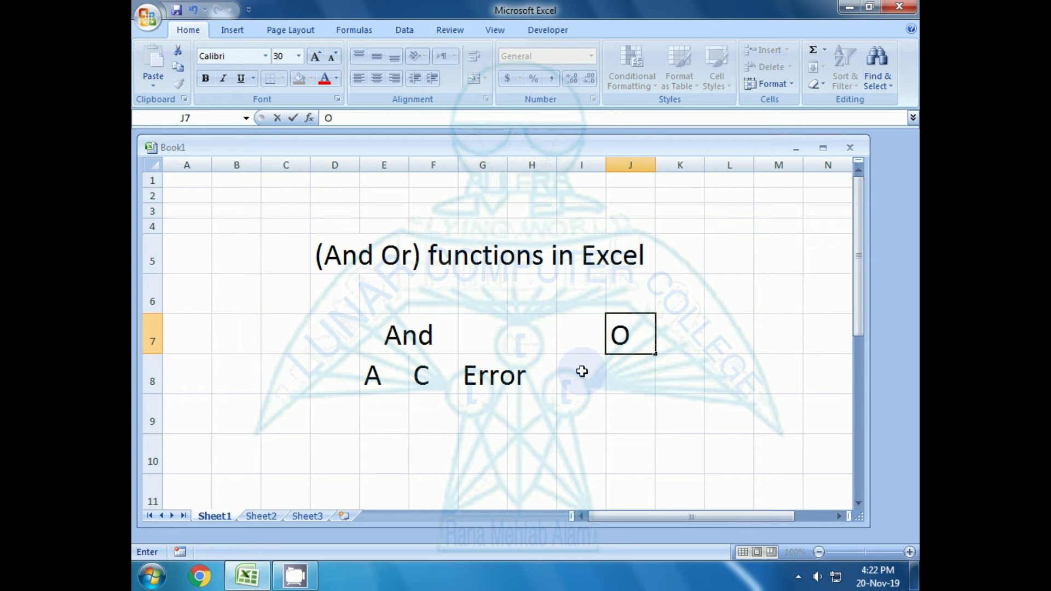
text(r)
key(Return)
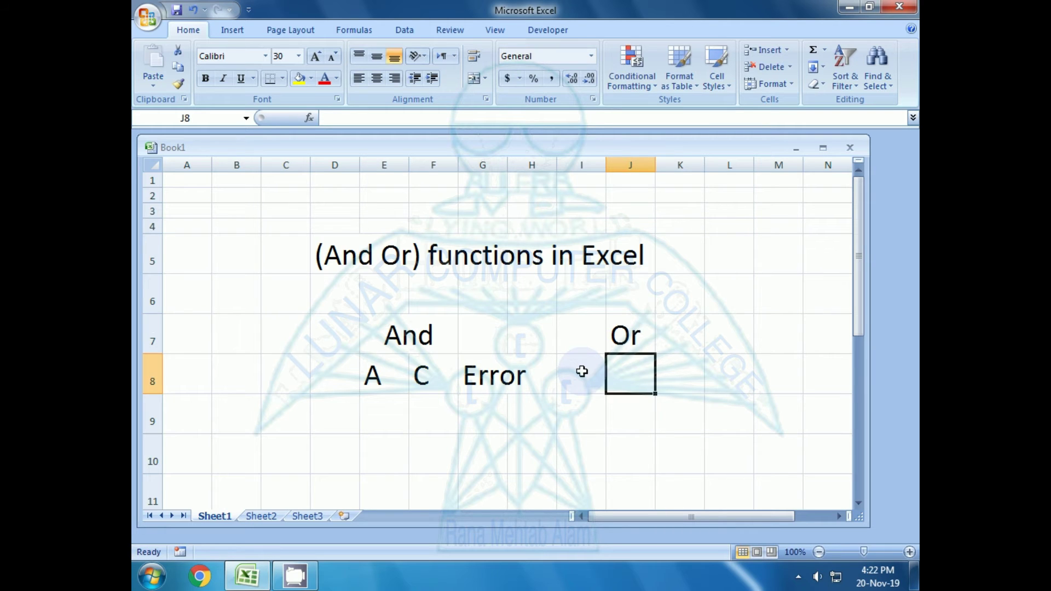
click(583, 377)
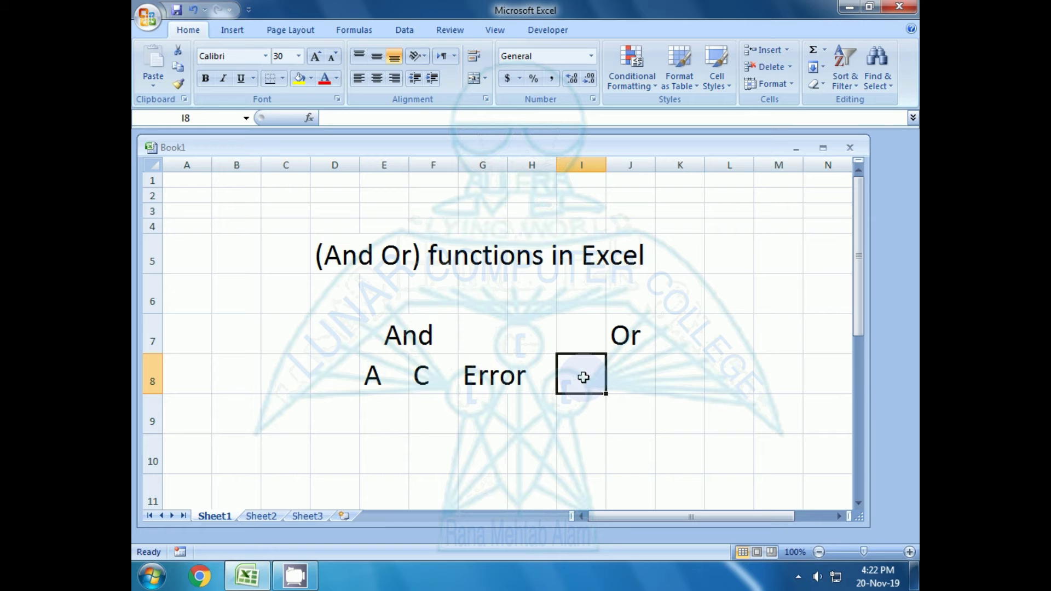
text(A)
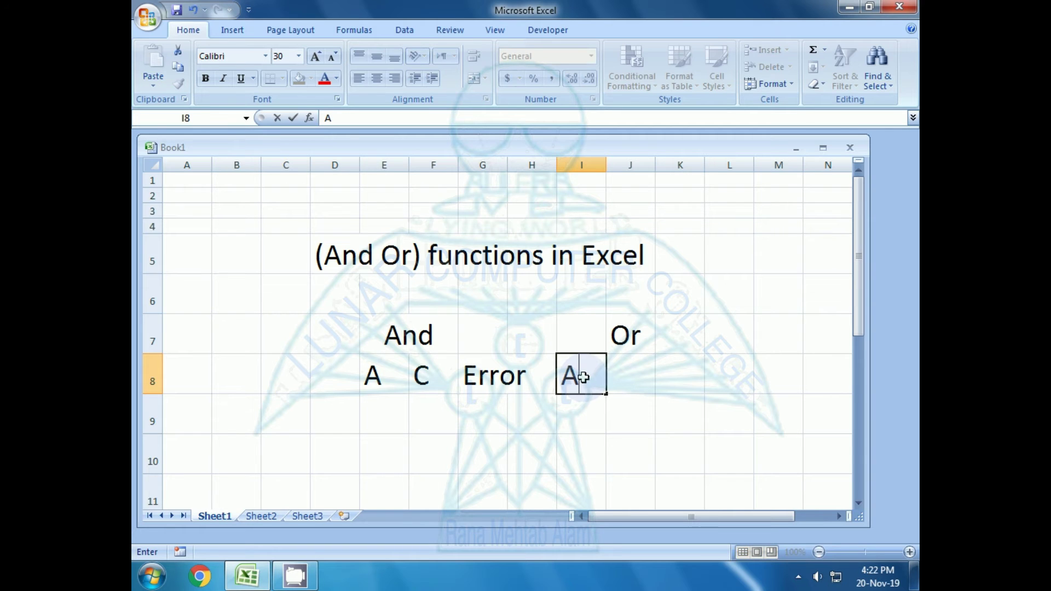
click(625, 380)
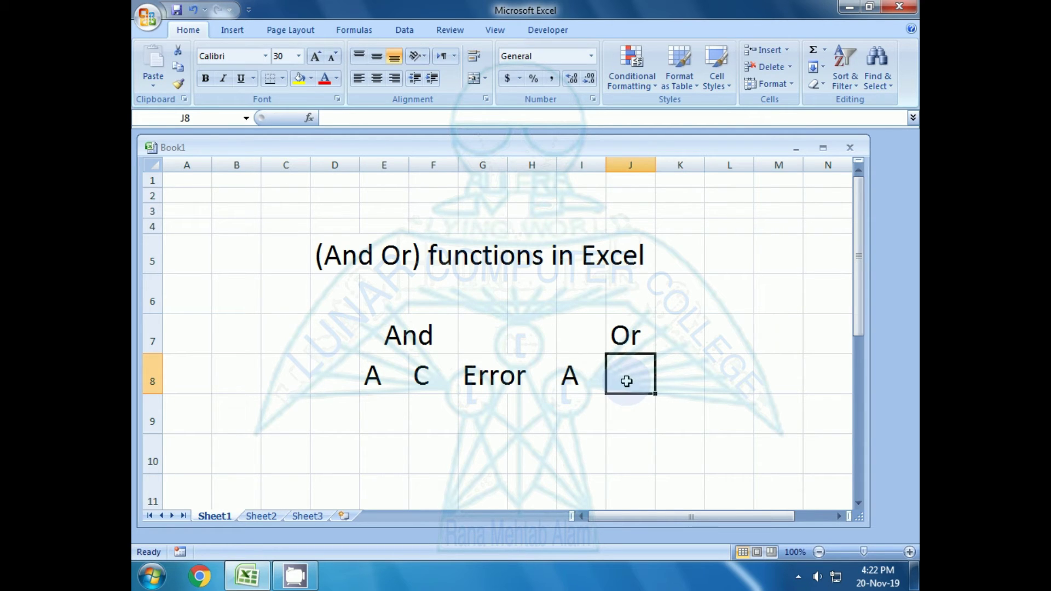
text(B)
click(680, 377)
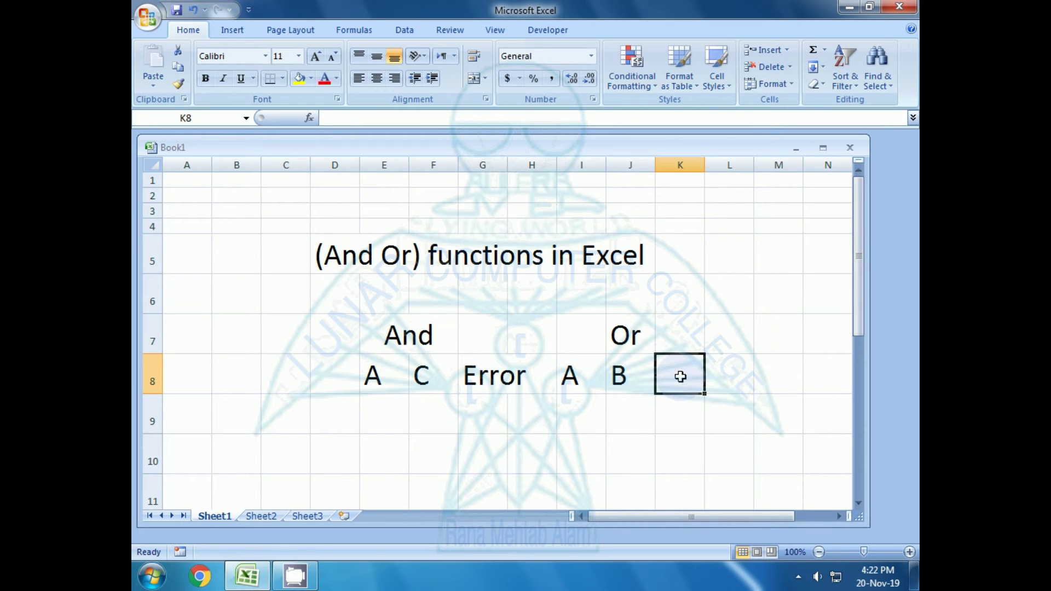
Clear the A from I8 to rearrange the Or test cells in row 8.
click(570, 373)
click(619, 375)
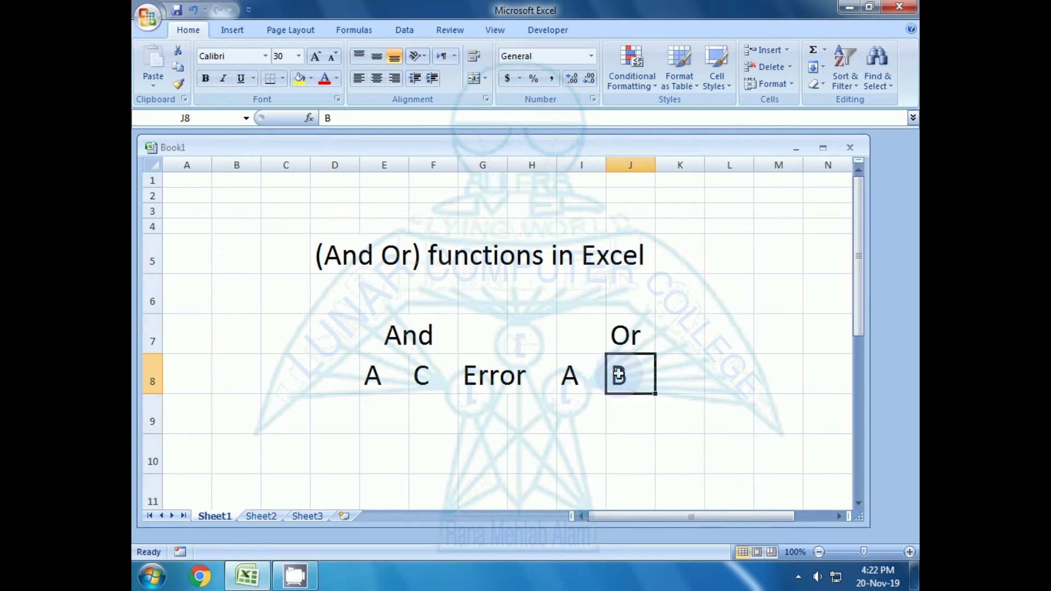
click(580, 375)
click(616, 375)
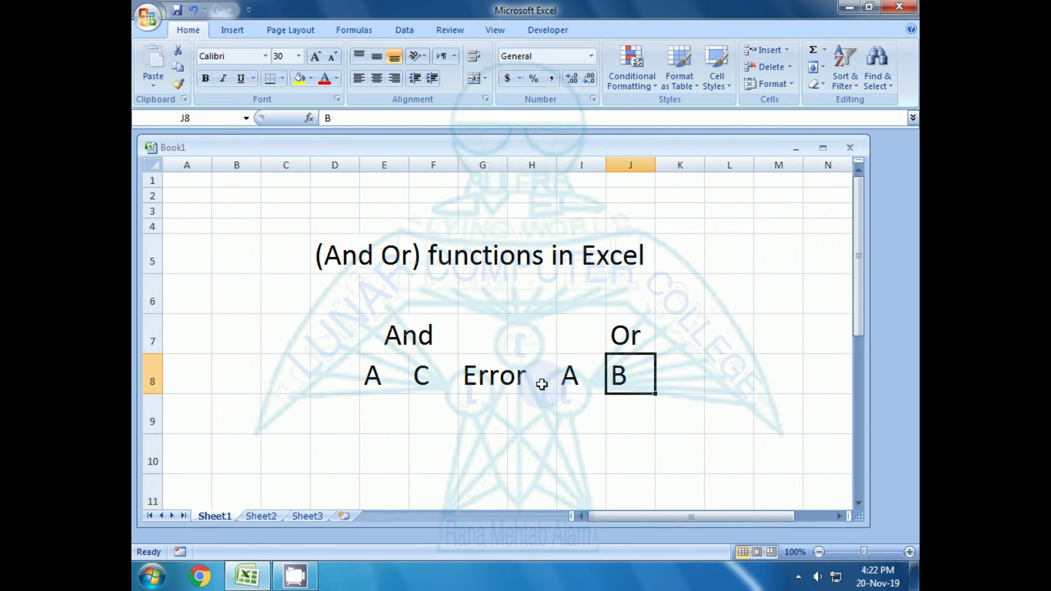
click(581, 375)
click(617, 374)
click(582, 383)
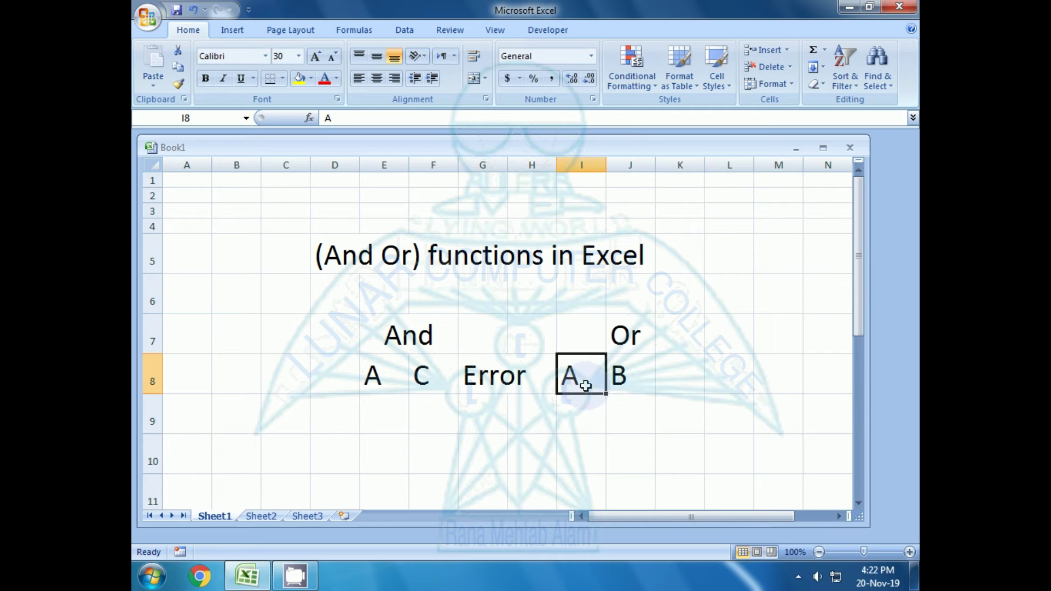
click(632, 374)
click(582, 377)
key(Delete)
click(627, 376)
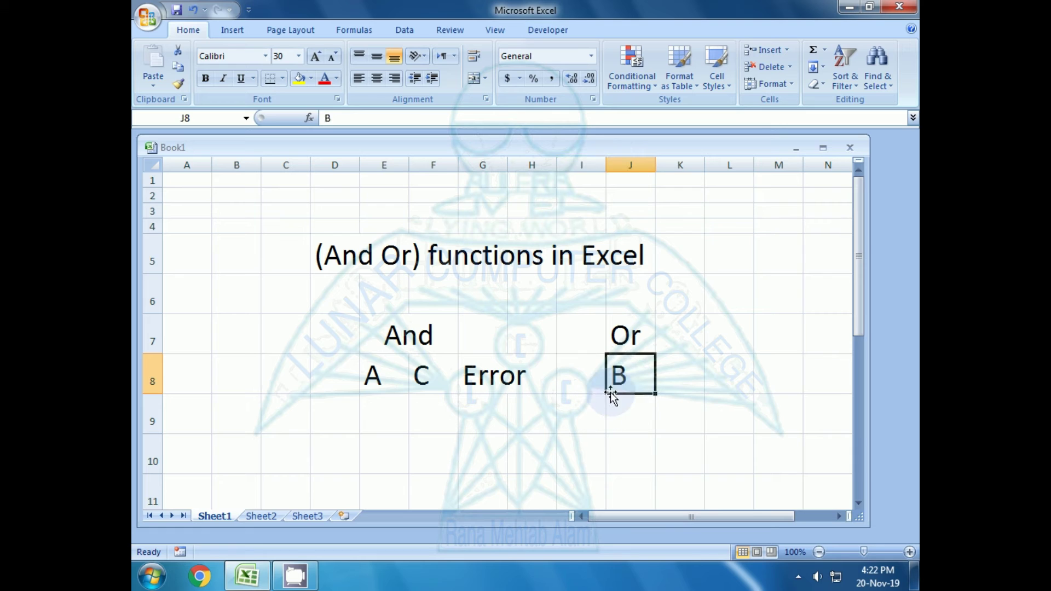
click(681, 374)
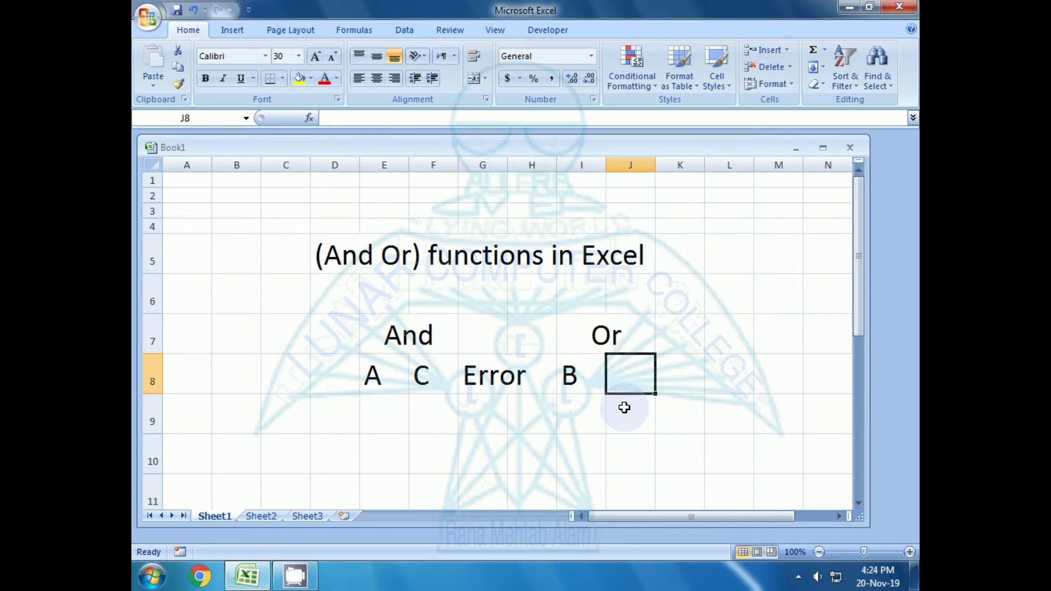
Enter =IF(OR(I8="a",I8="b"),"Ok","Error") in J8 so it shows Ok.
text(=)
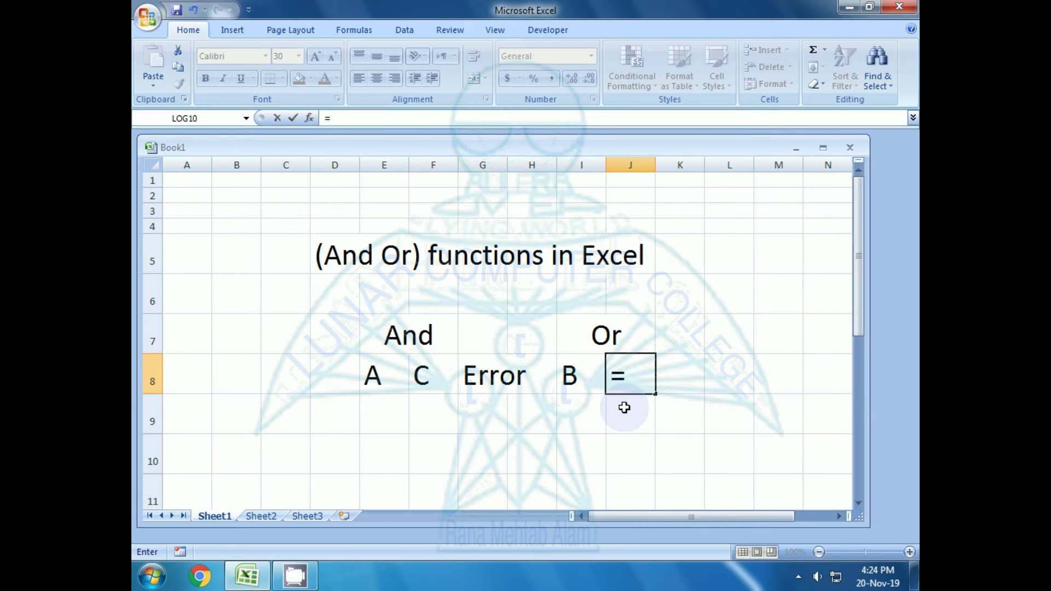
text(if)
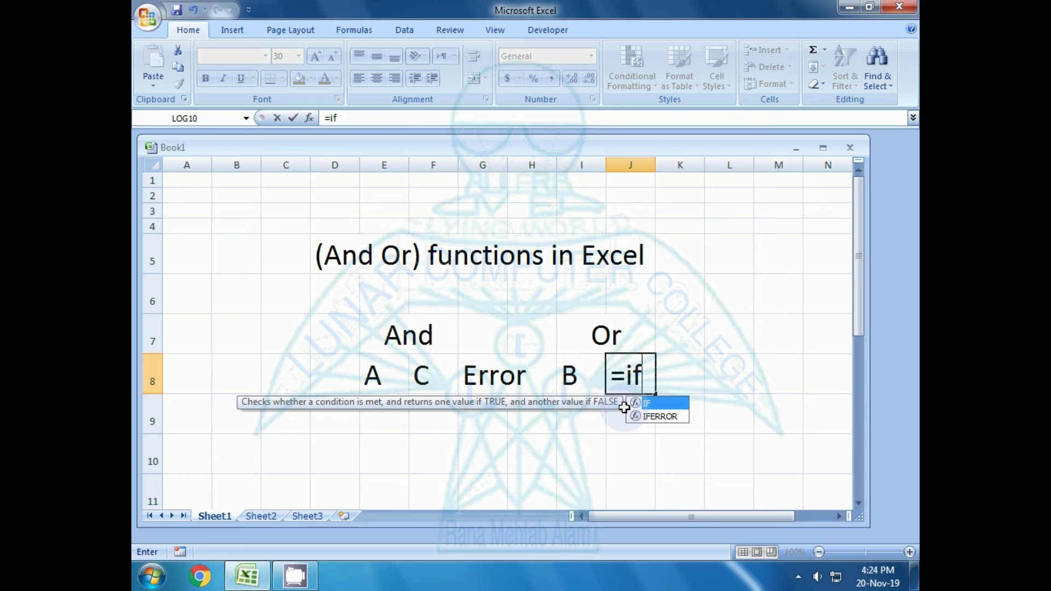
text((o)
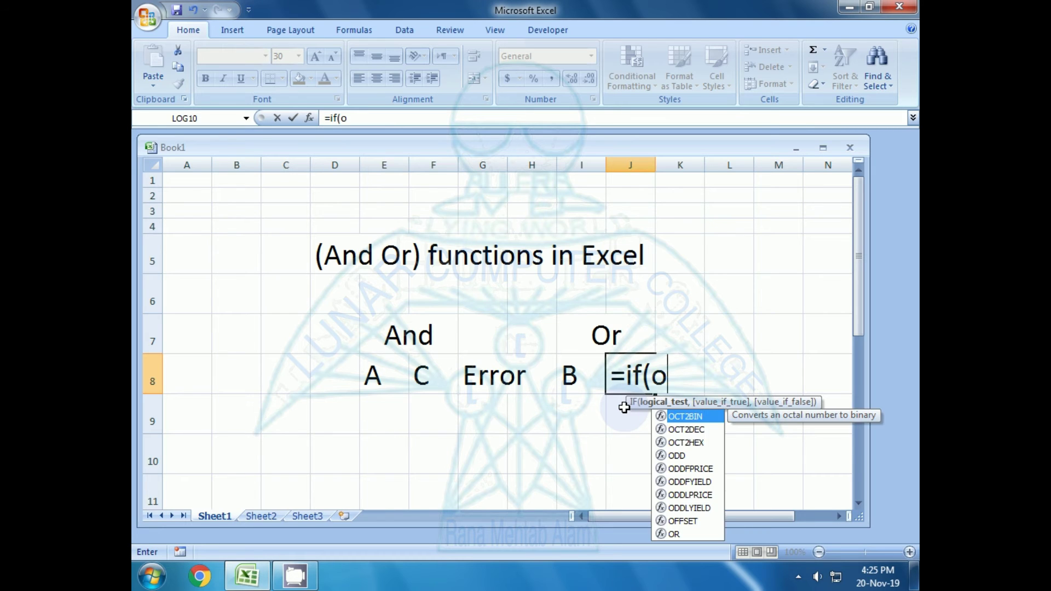
text(r()
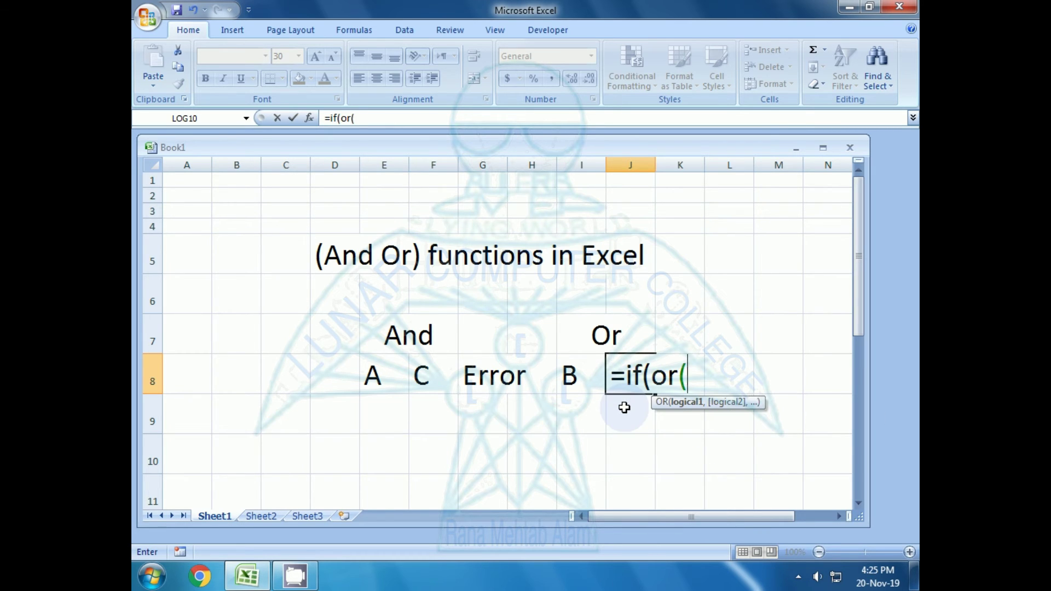
click(570, 375)
text(=)
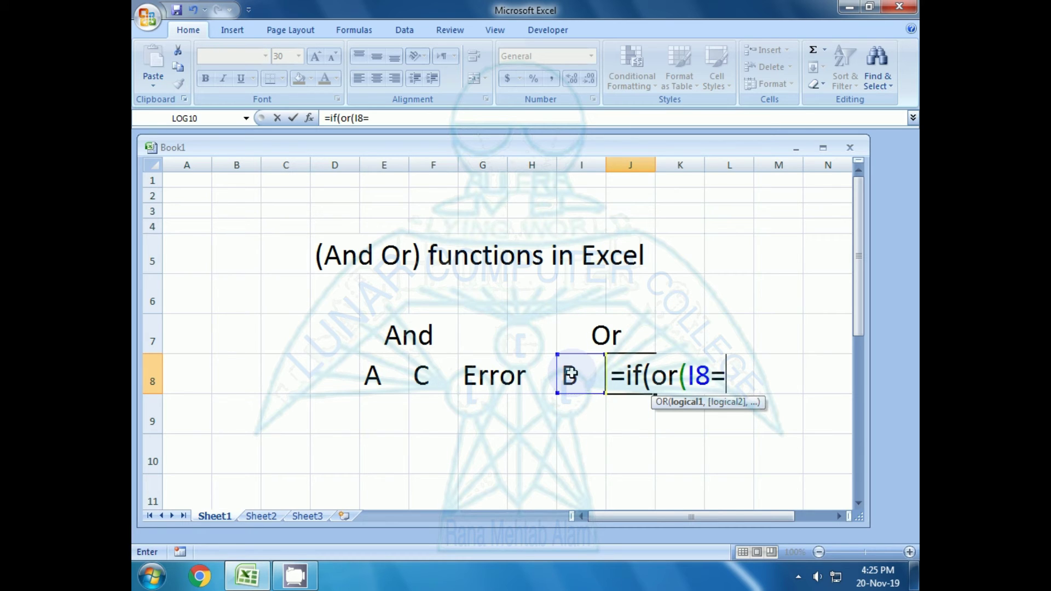
text(")
text(a)
text(",)
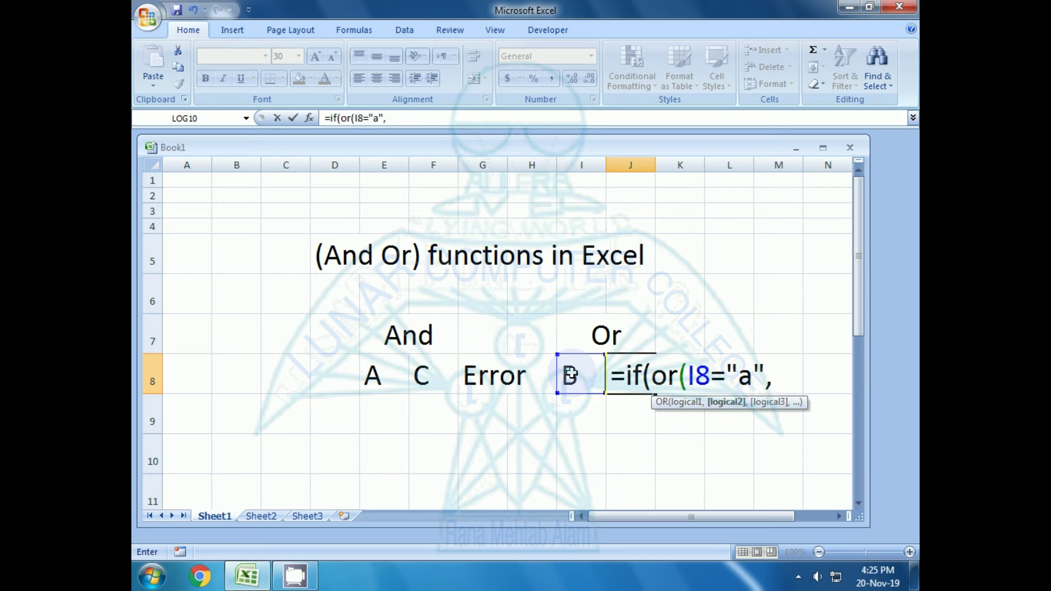
text(I8=)
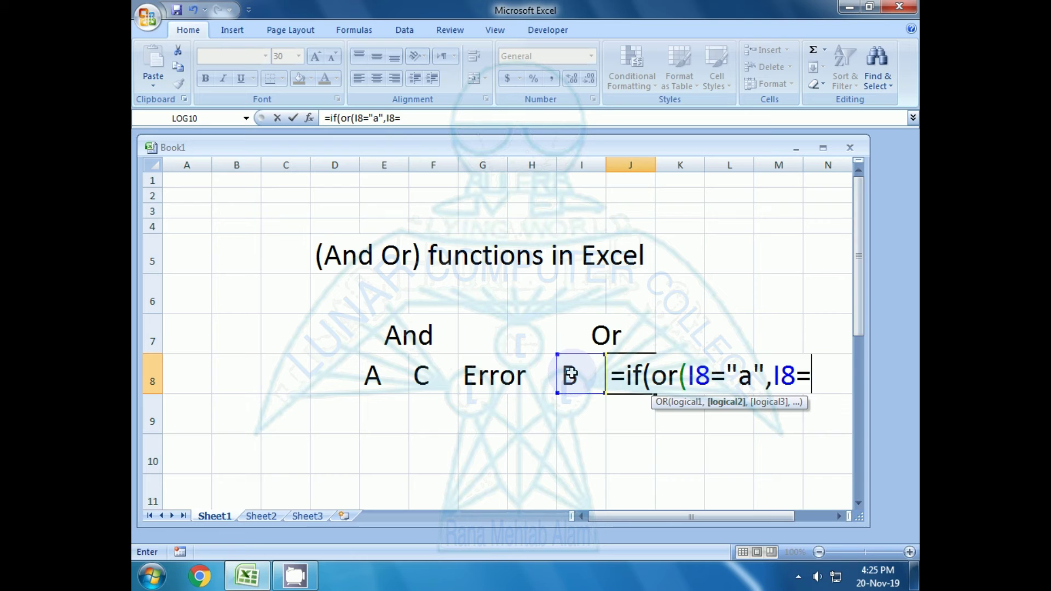
text("b)
text(")
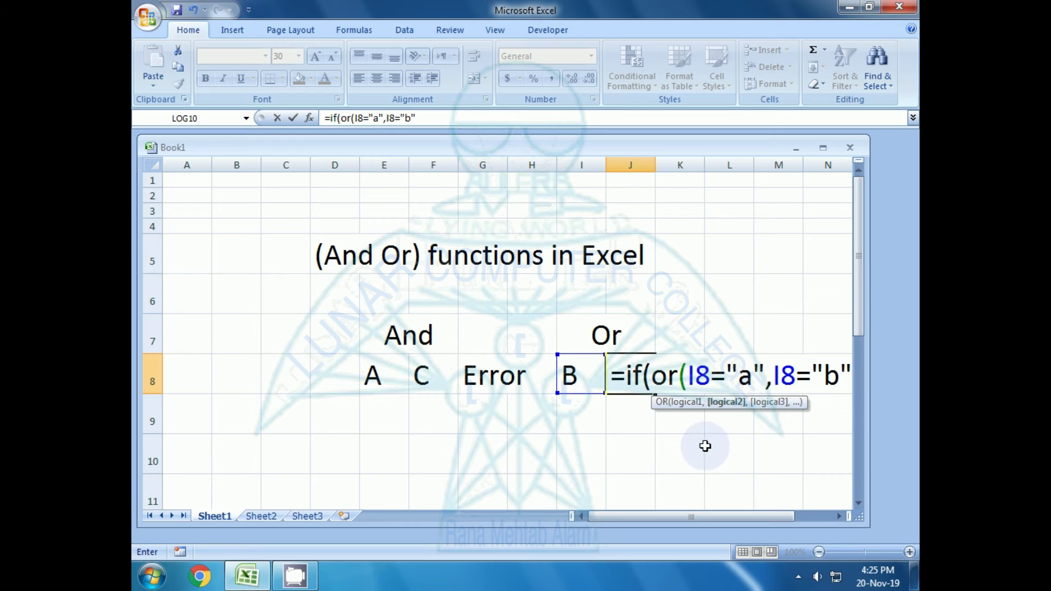
text())
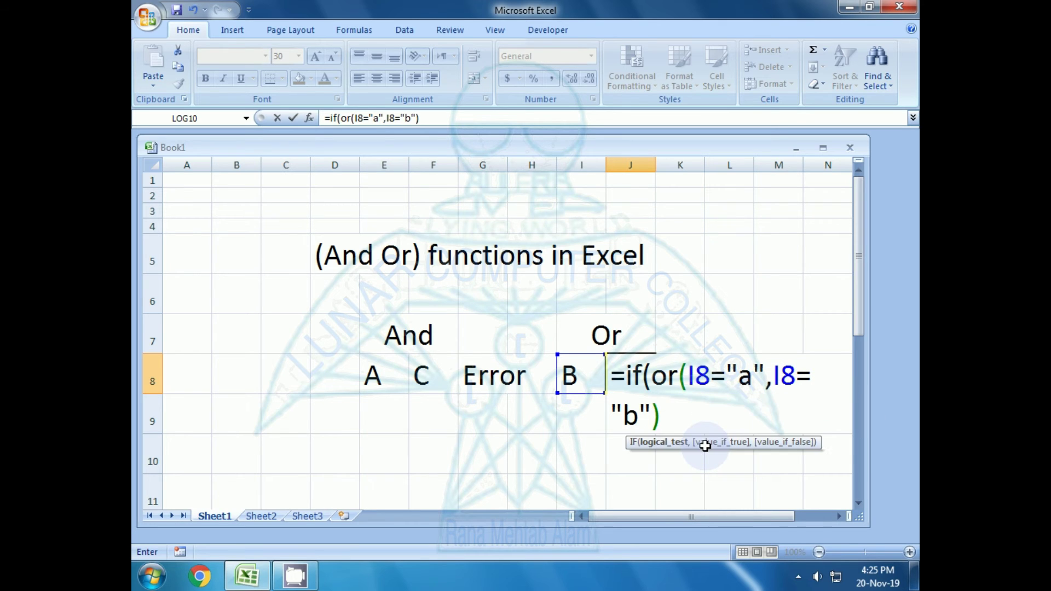
text(,")
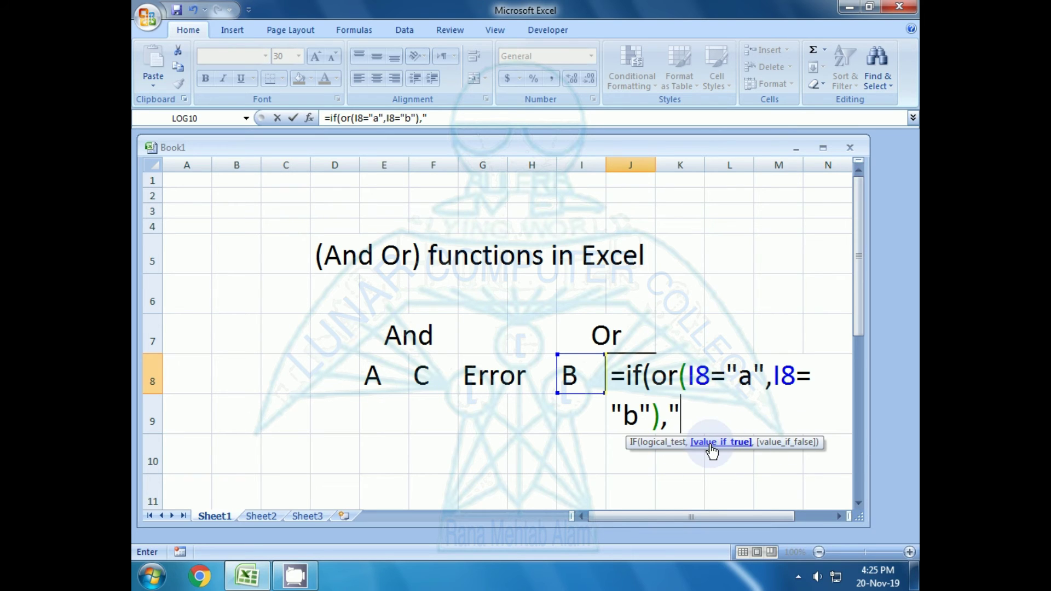
text(Ok)
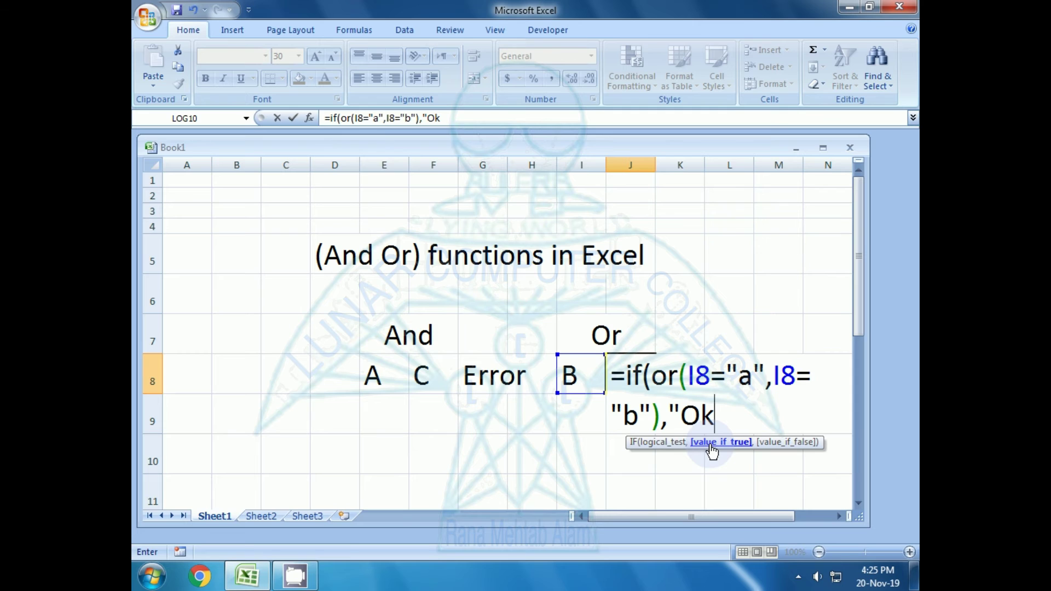
text(",)
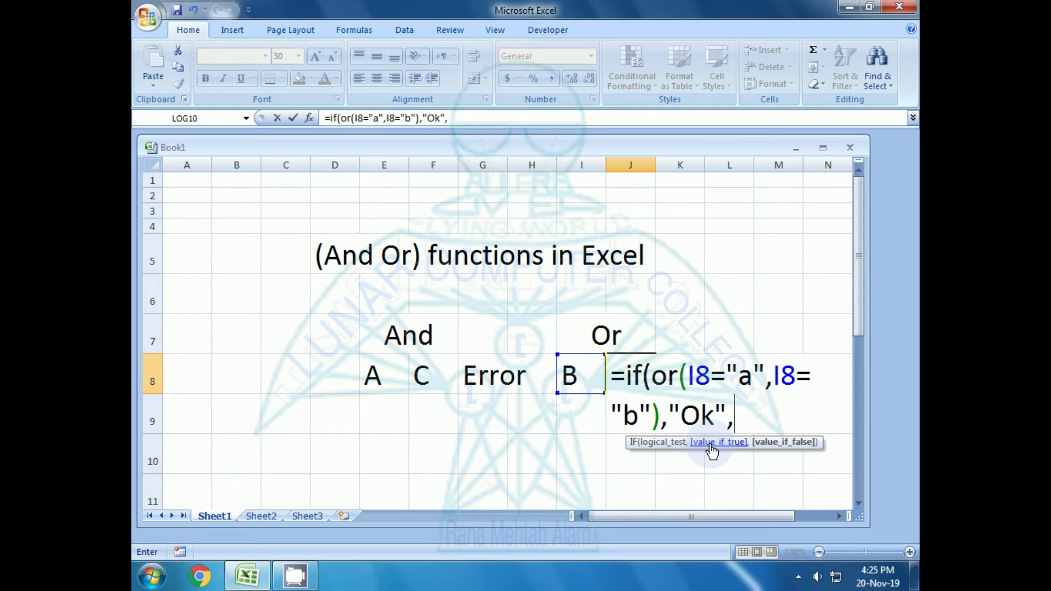
text(")
text(Er)
text(ror)
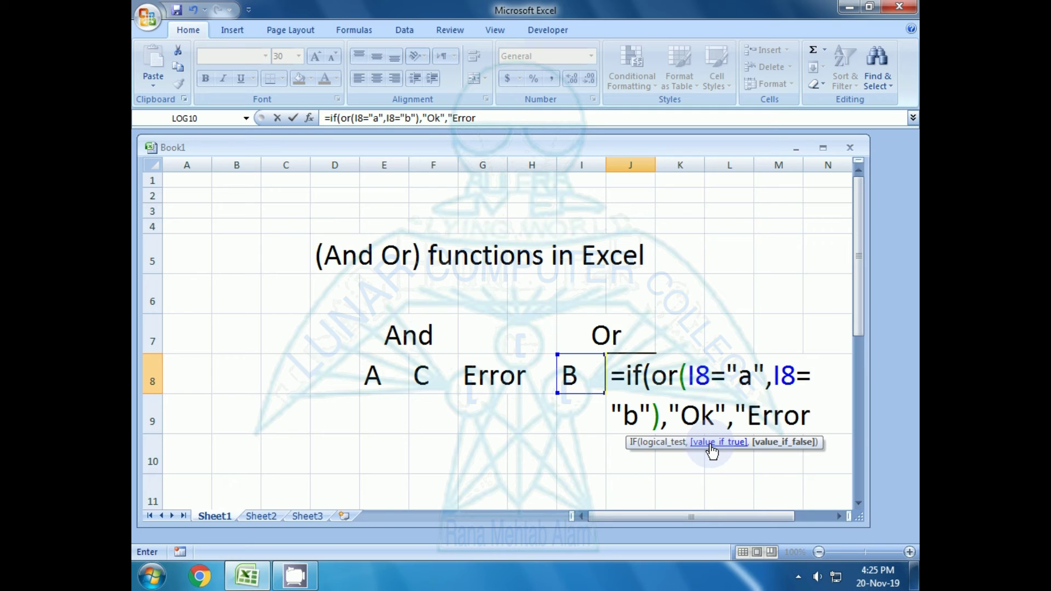
text("))
key(Return)
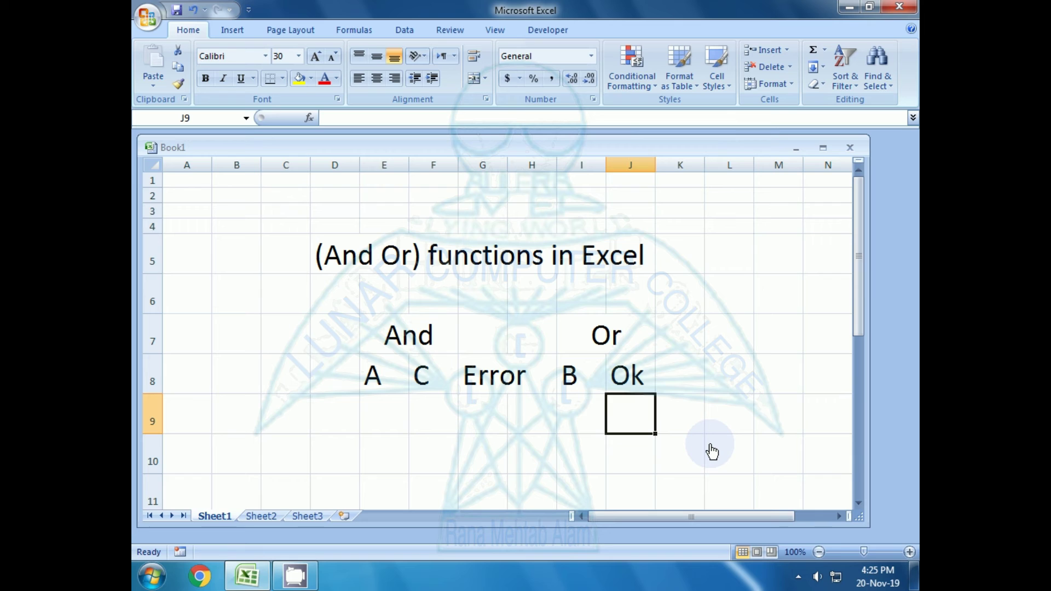
Try the letters a and b in I8 and check that J8 shows Ok.
click(574, 374)
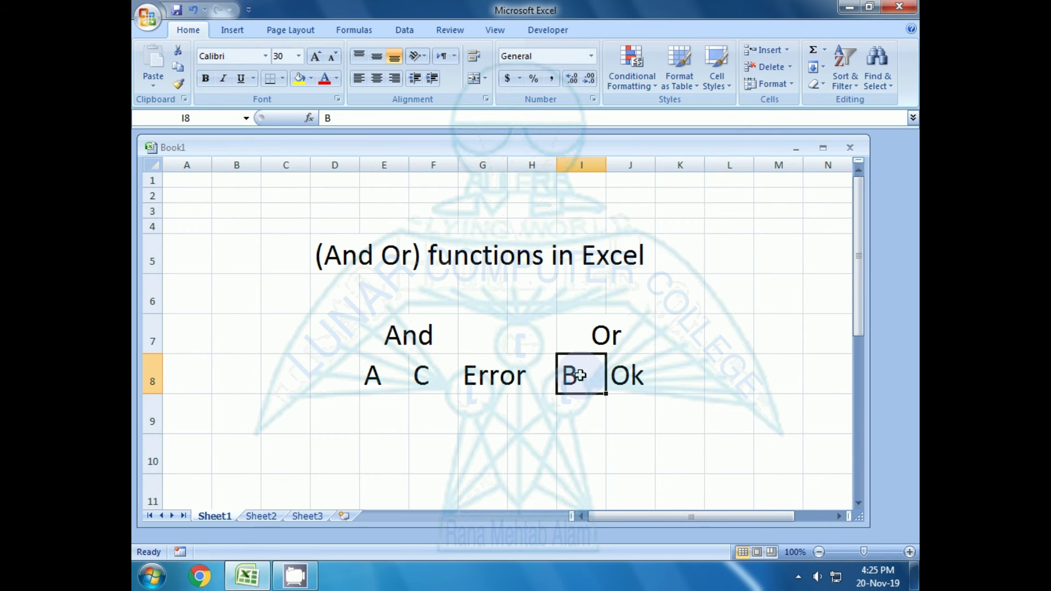
text(a)
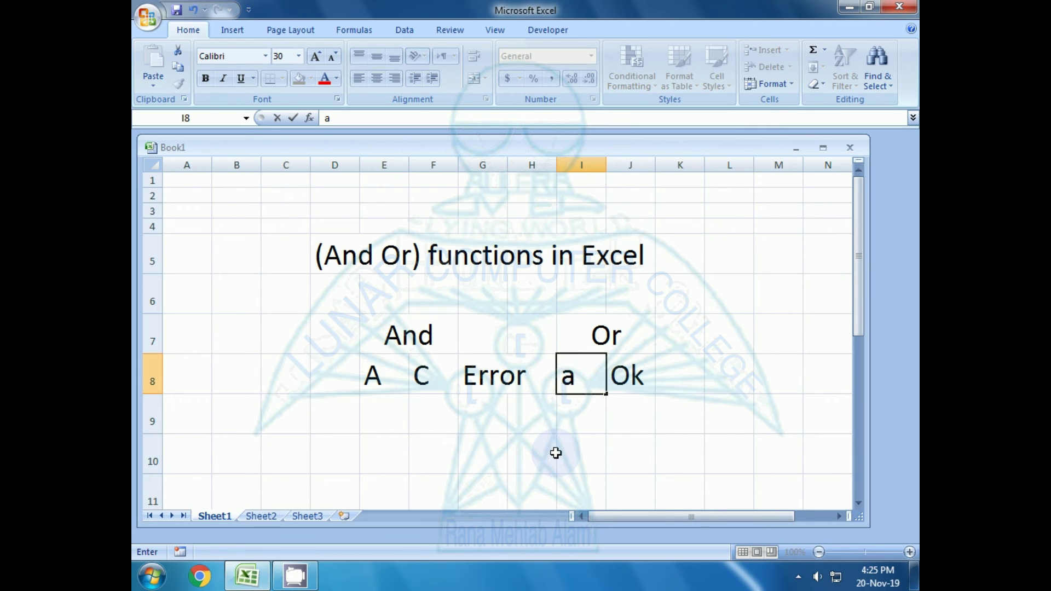
key(Return)
key(Up)
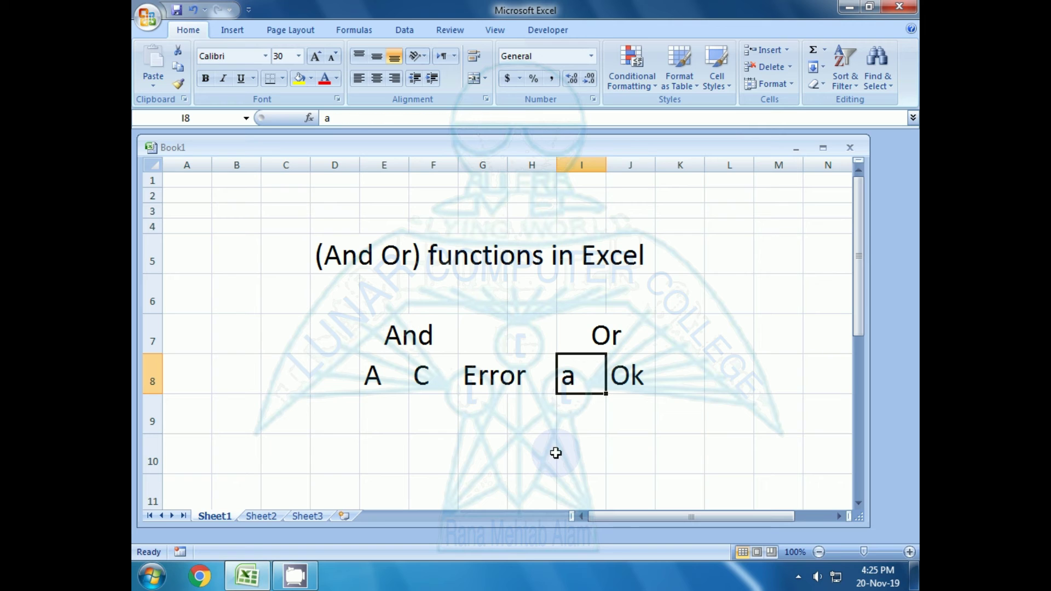
text(b)
key(Return)
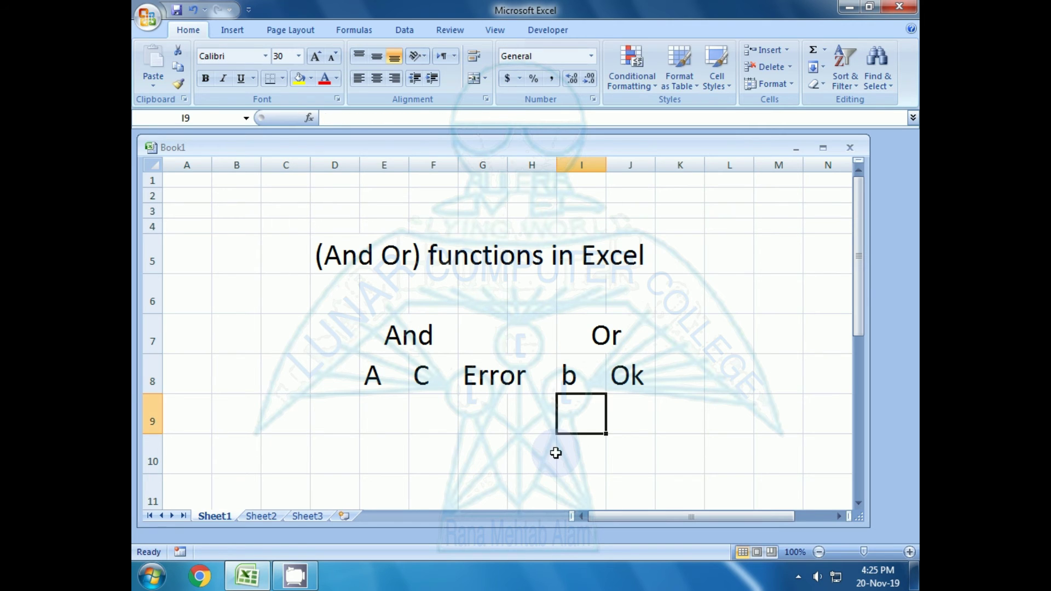
key(Up)
key(Right)
key(Left)
Test n in I8, then switch back to a.
text(n)
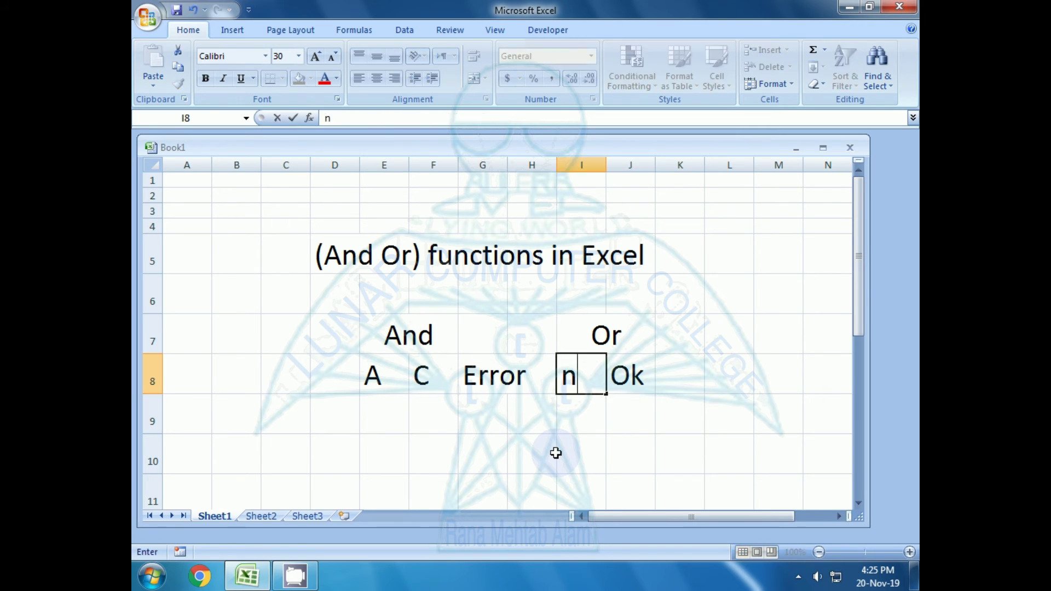
key(Return)
key(Up)
key(Right)
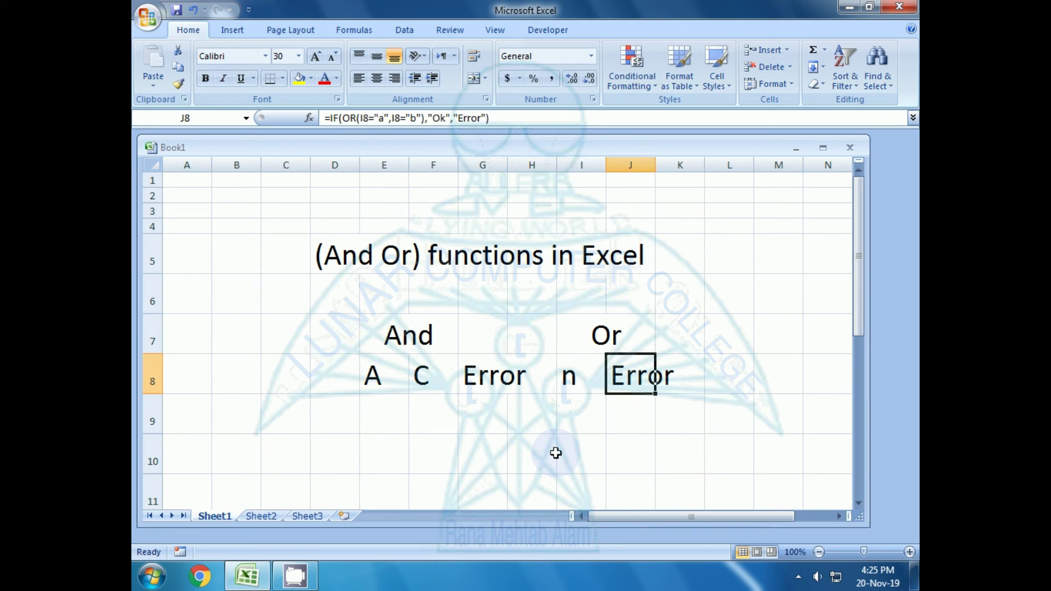
key(Left)
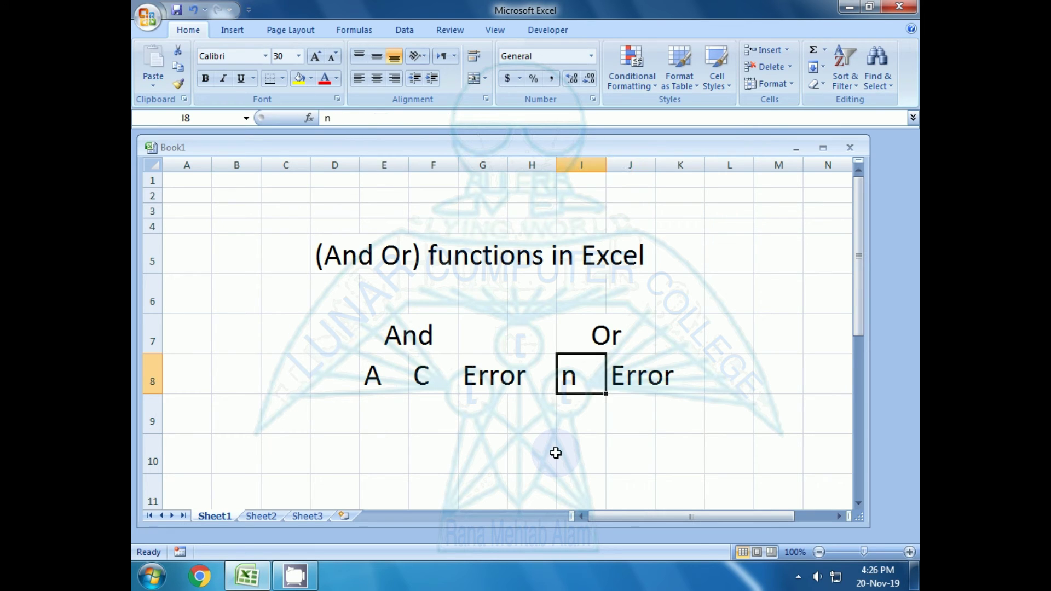
text(a)
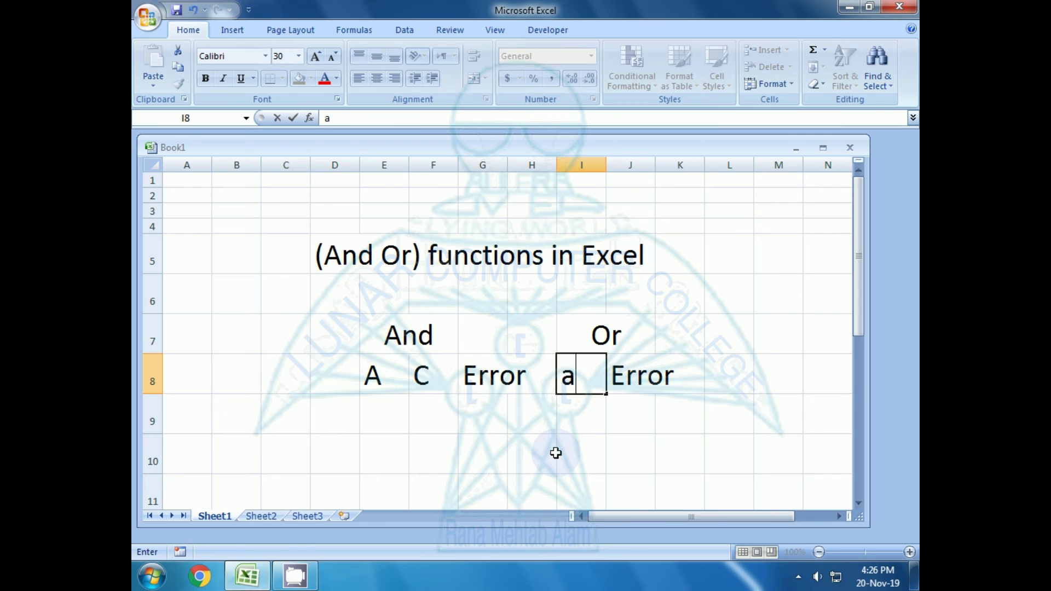
key(Return)
Enter b, then f in I8 so J8 shows Error.
key(Up)
text(b)
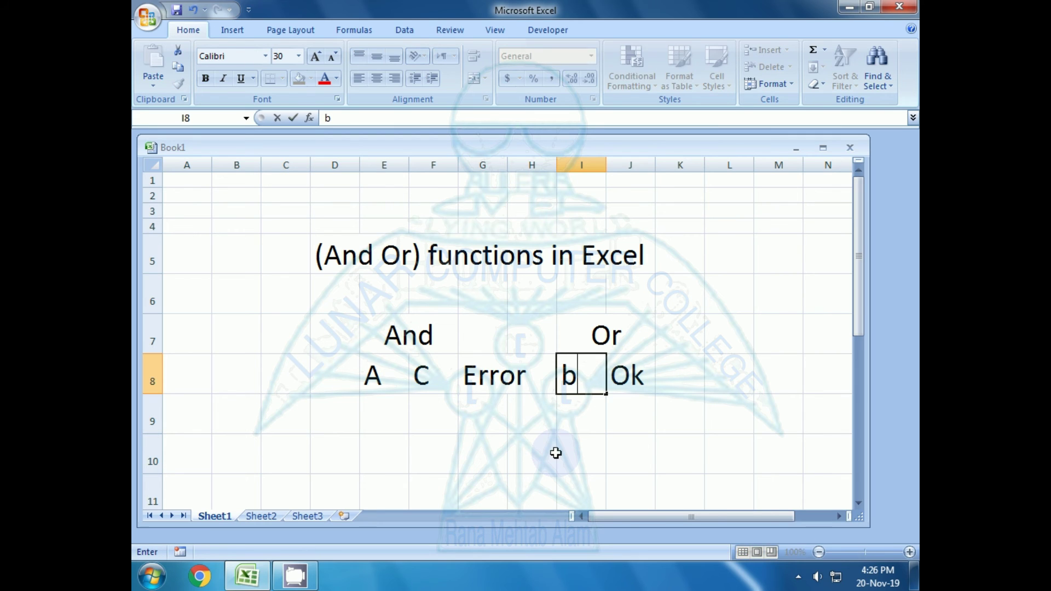
key(Return)
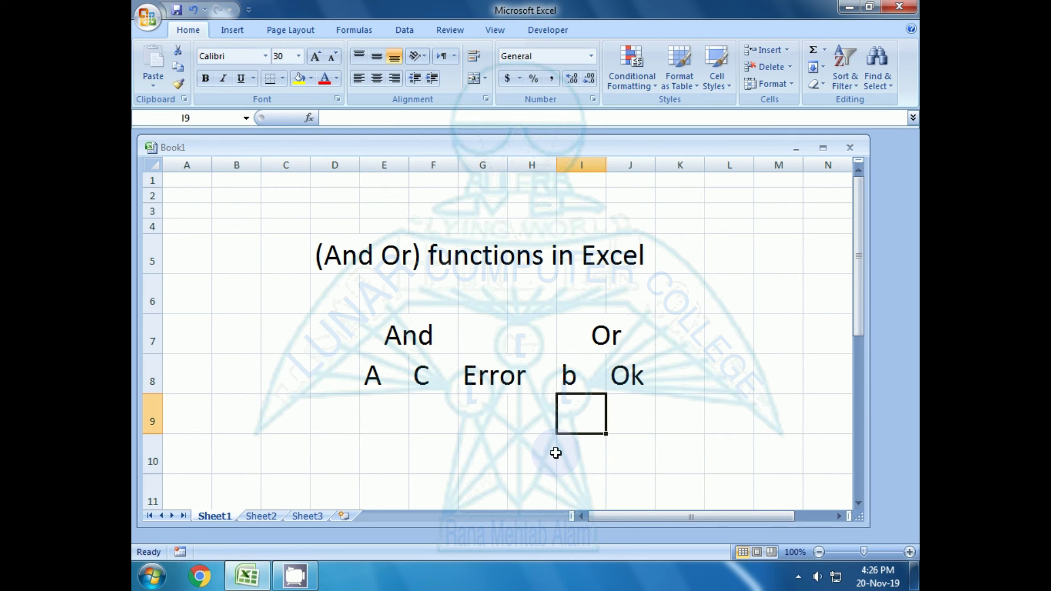
key(Up)
text(f)
key(Return)
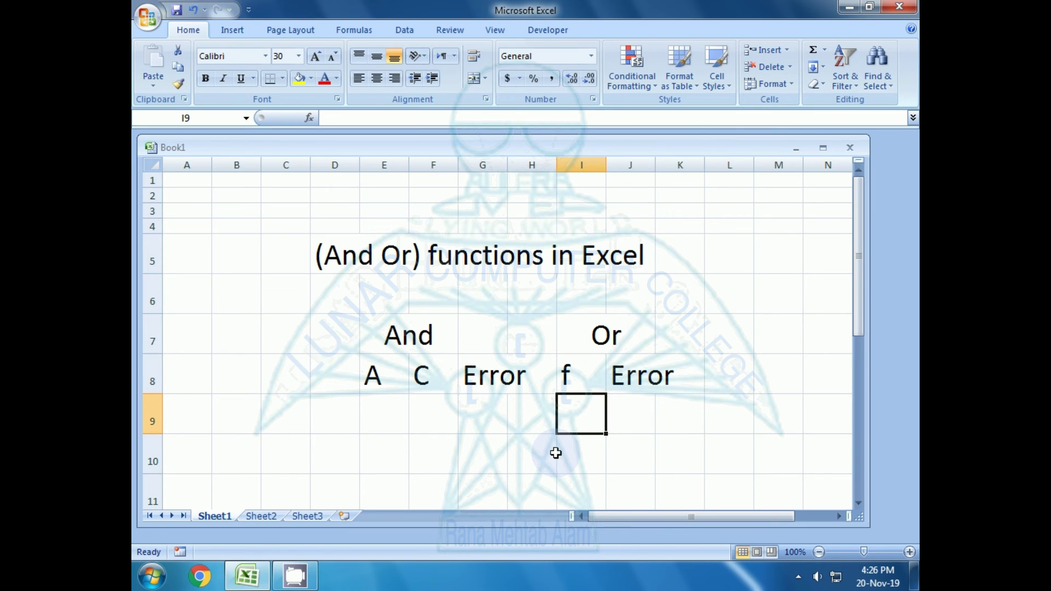
key(Up)
key(Right)
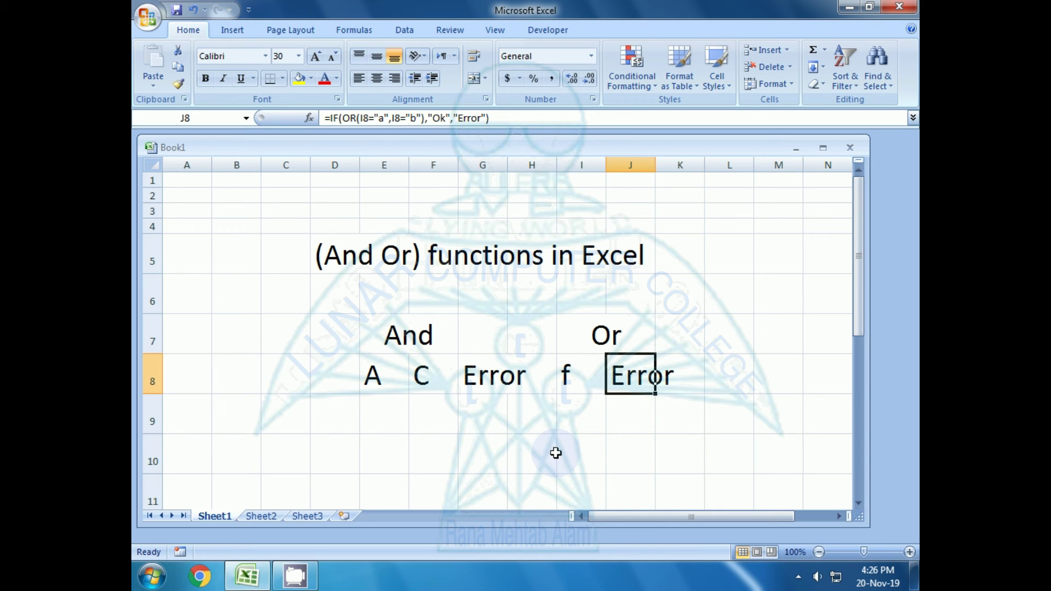
Edit J8's formula to add ,i8="c" as a third OR condition.
key(F2)
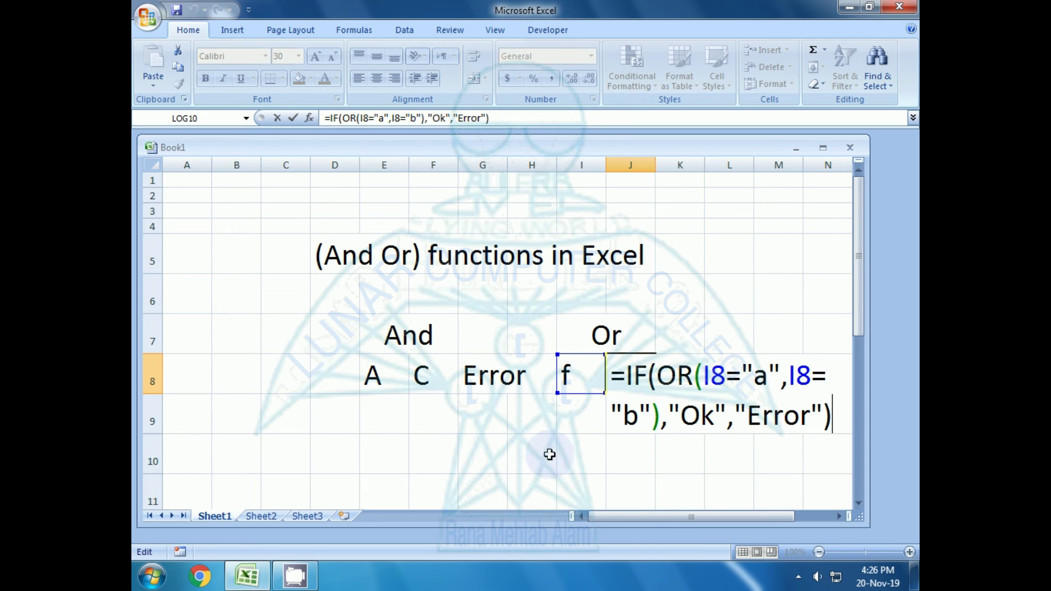
click(842, 518)
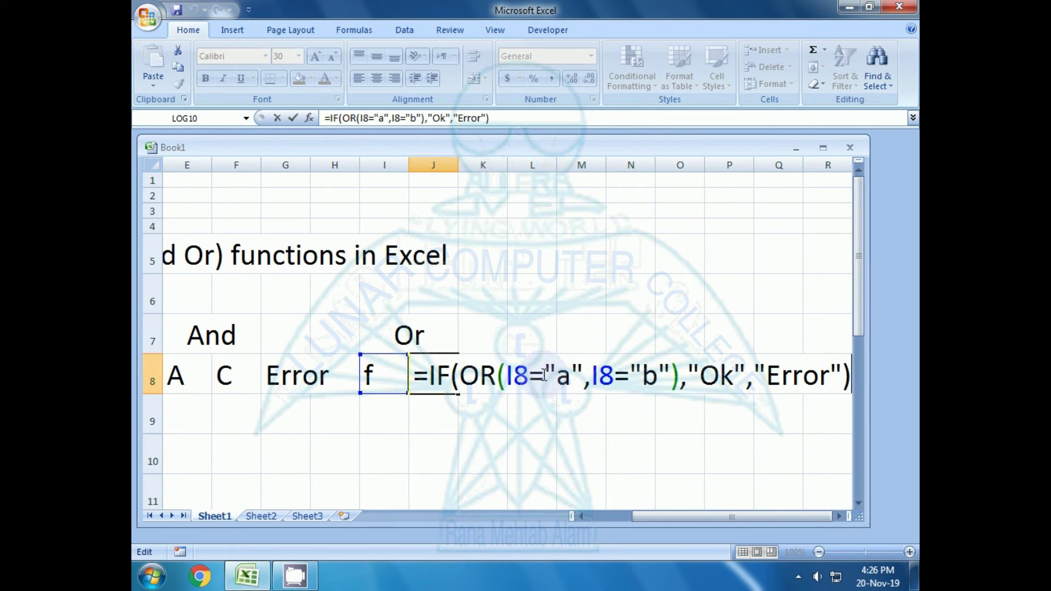
click(671, 377)
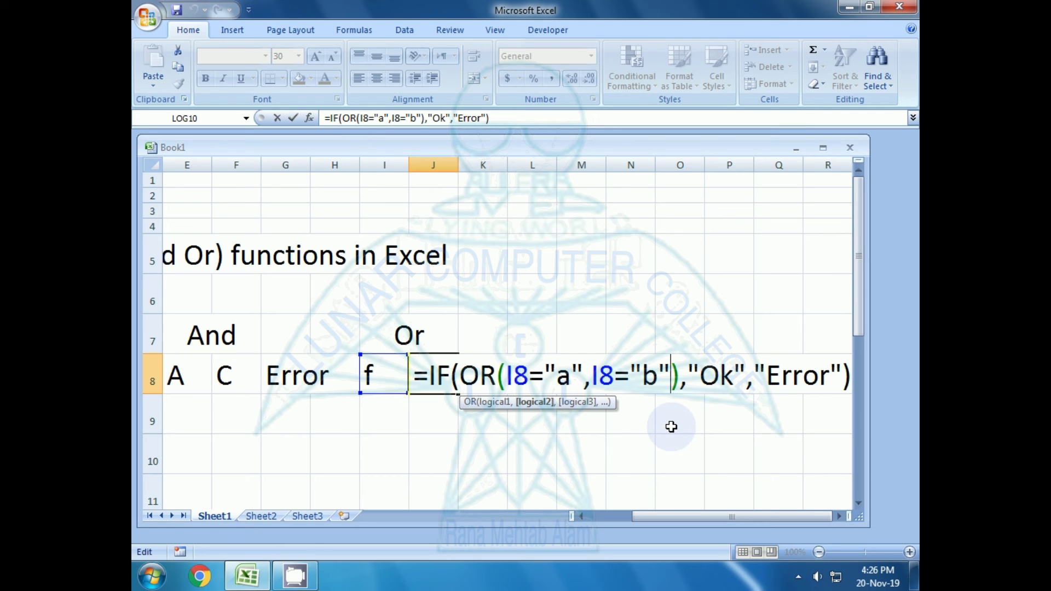
text(,)
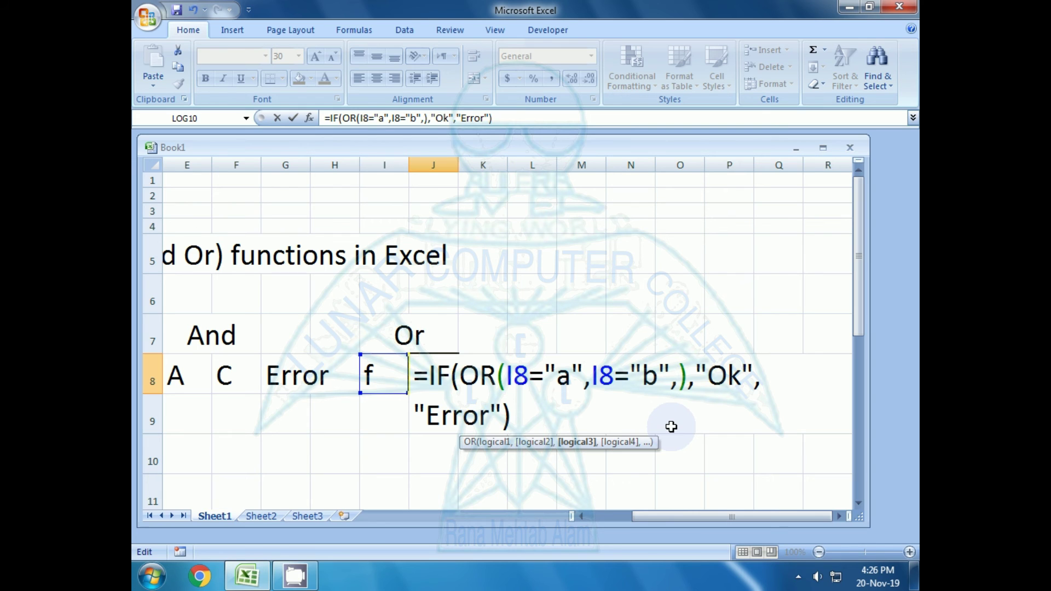
text(i8)
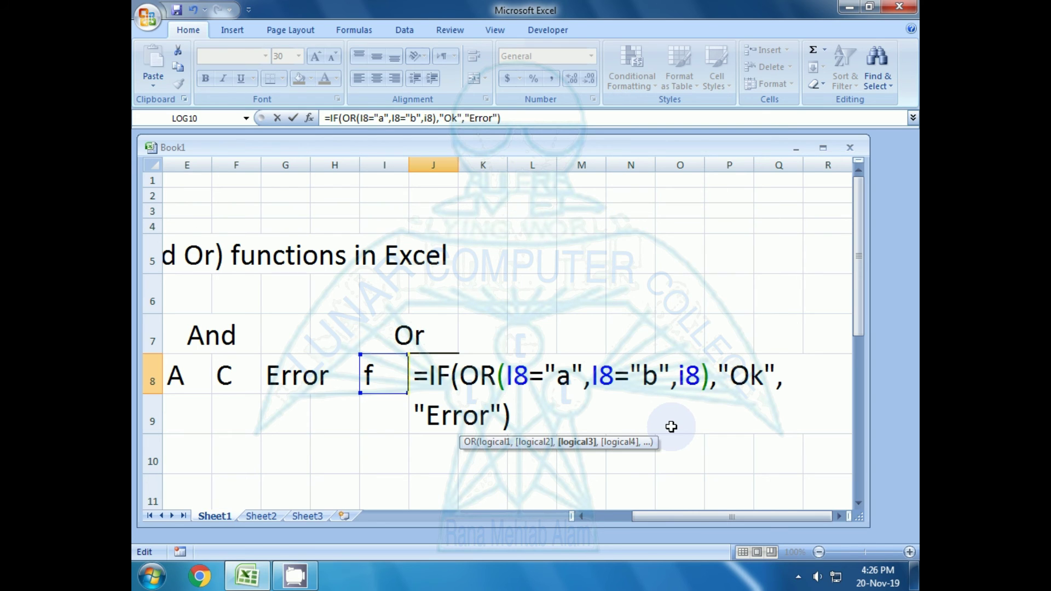
text(=")
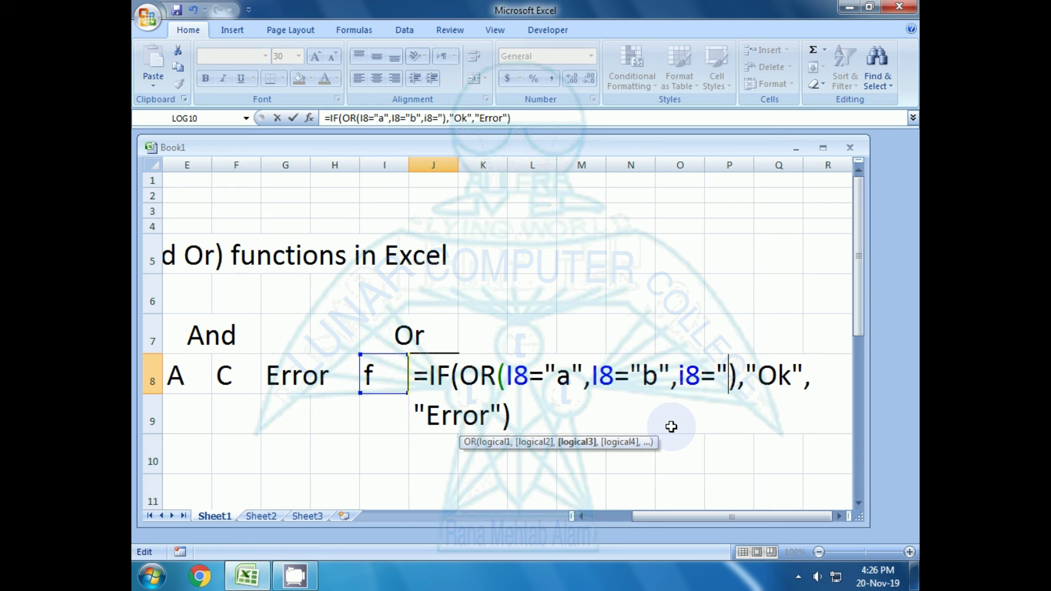
text(c)
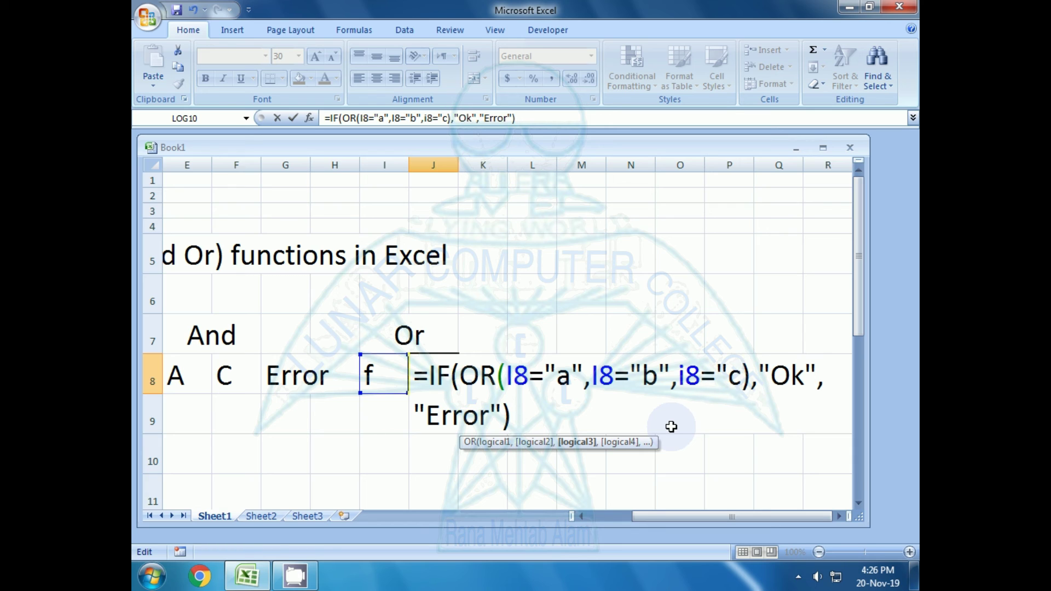
text(")
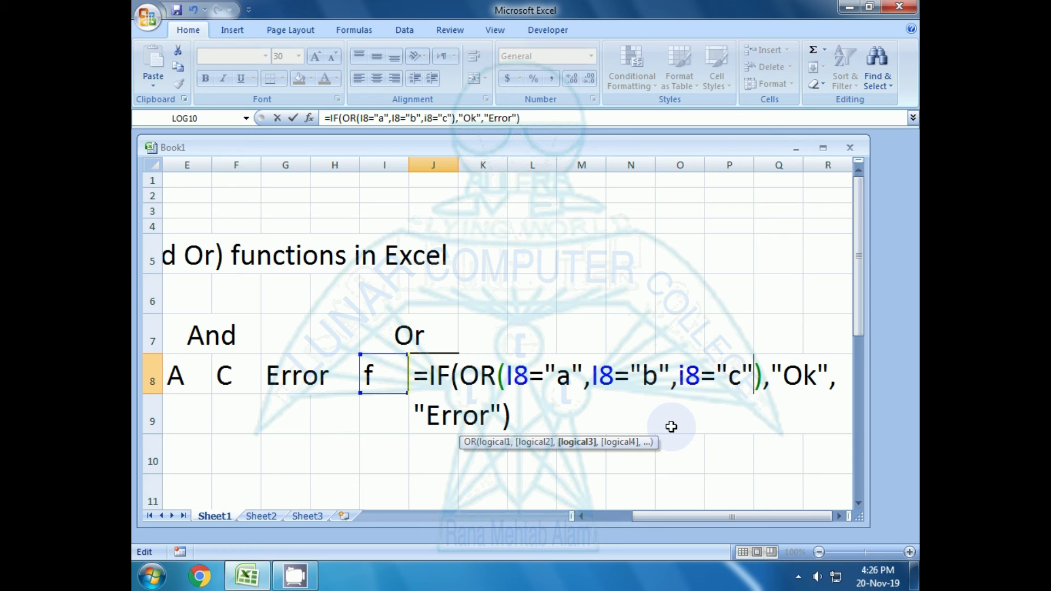
Confirm the extended Or formula in J8, then enter c in I8 so J8 shows Ok.
key(Return)
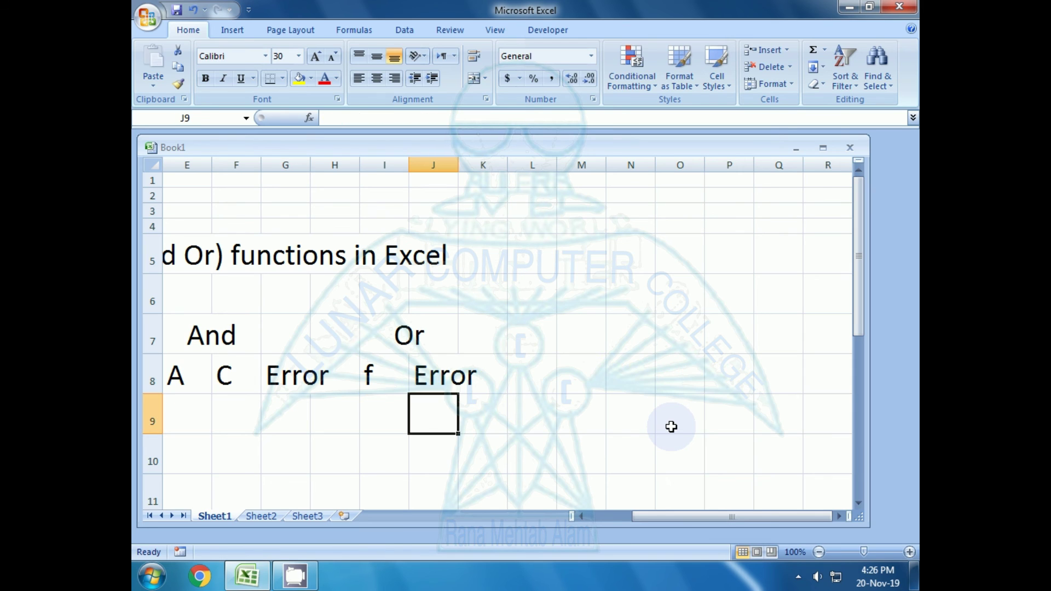
key(Up)
key(Left)
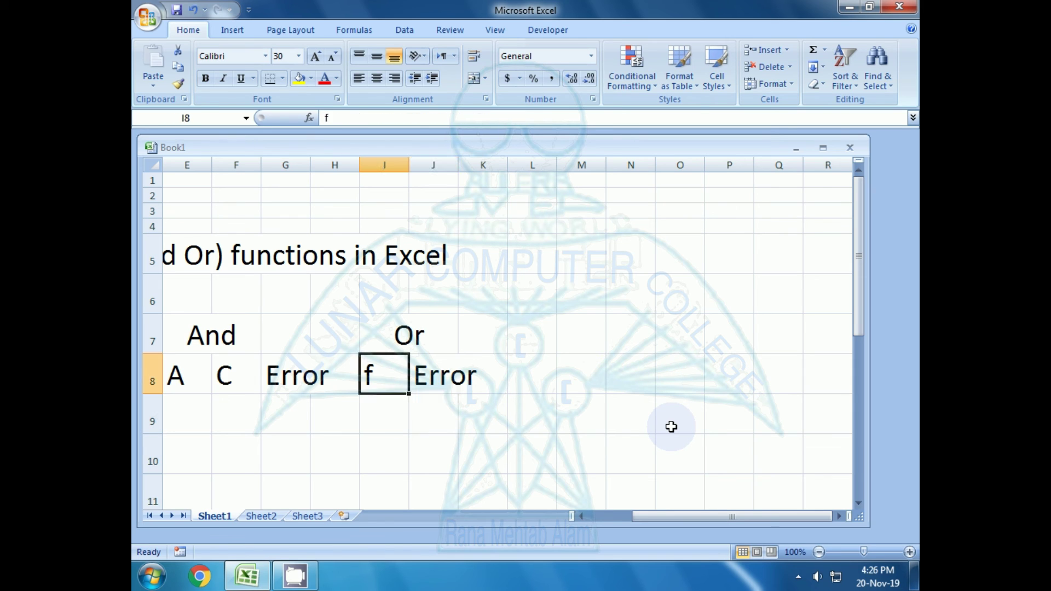
text(c)
key(Return)
Enter g in I8 so J8 switches to Error.
key(Up)
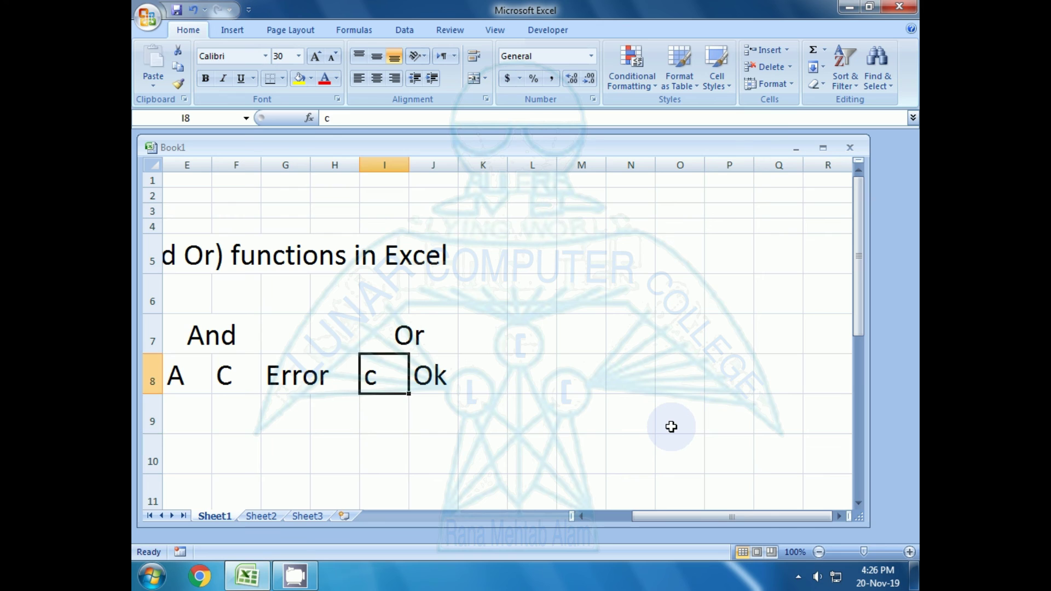
key(Right)
key(Left)
text(g)
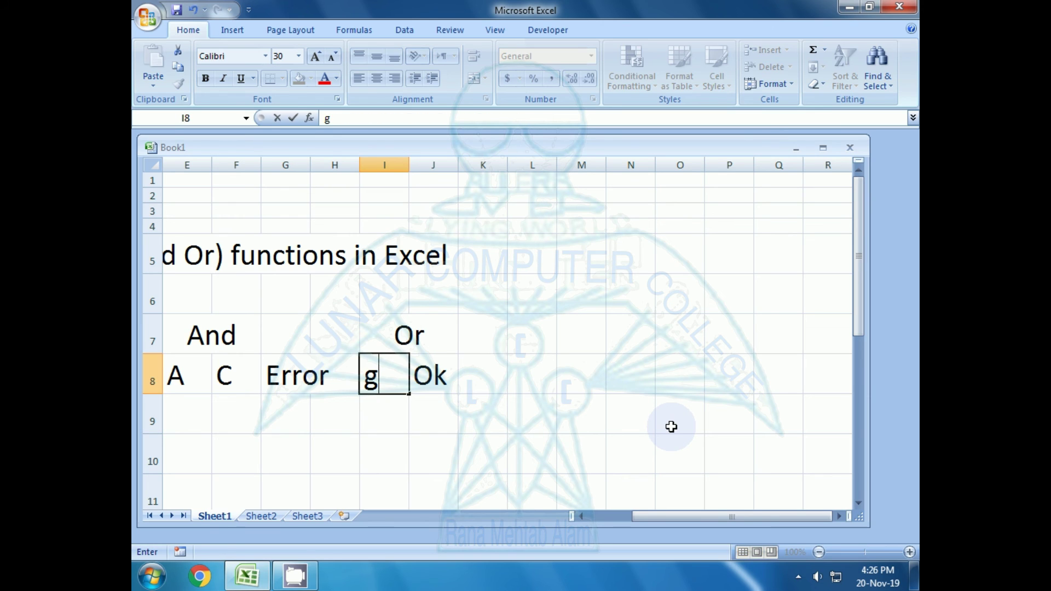
key(Return)
Test the letters b, a and b in I8, checking J8's result each time.
key(Up)
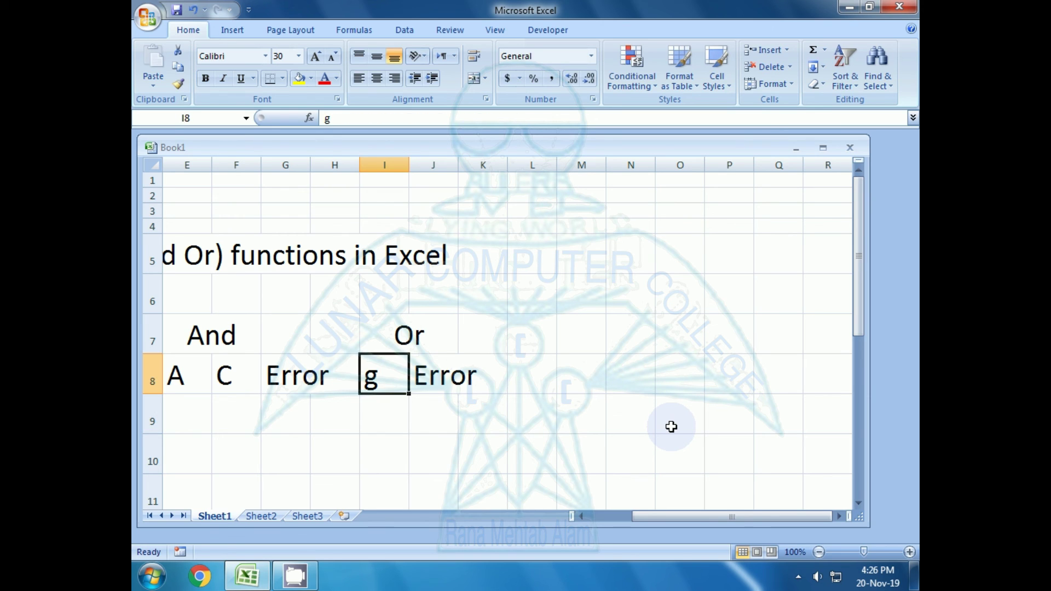
text(b)
key(Return)
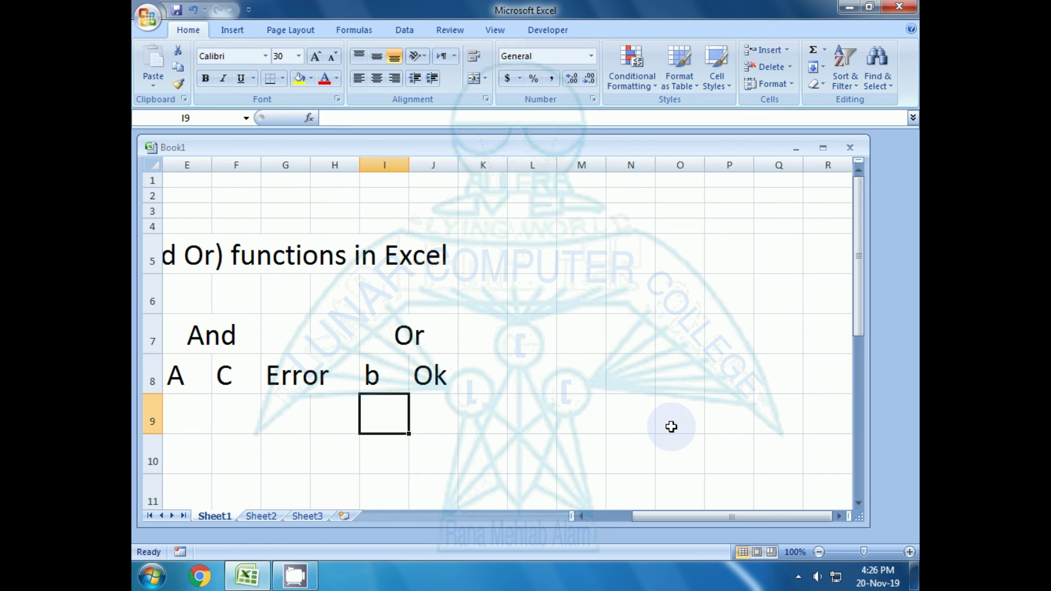
key(Up)
text(a)
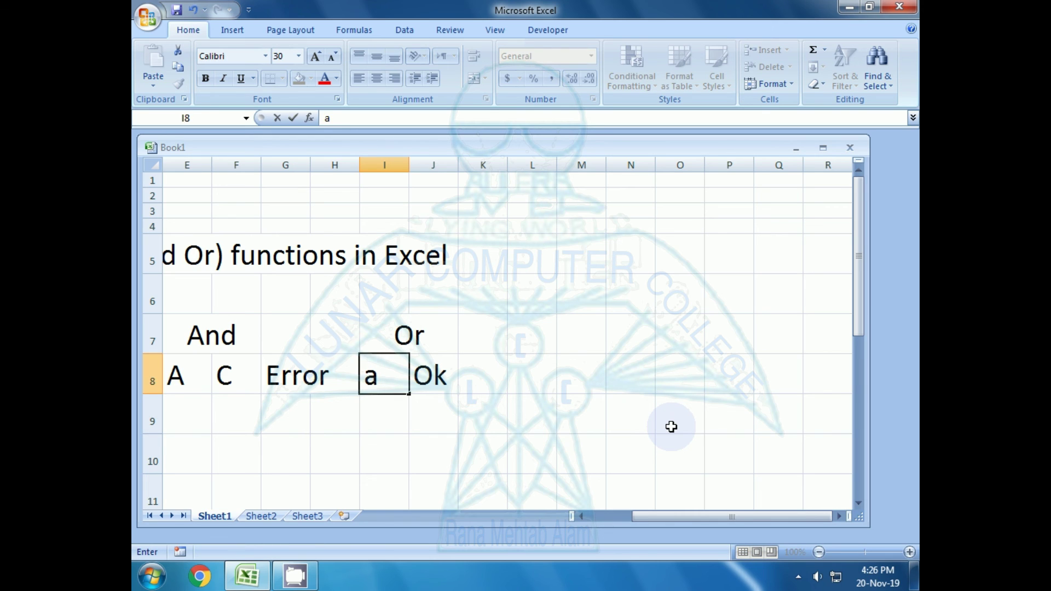
key(Return)
key(Up)
text(b)
key(Return)
Enter c and then d in I8, leaving J8 showing Error.
key(Up)
text(c)
key(Return)
key(Up)
text(d)
key(Return)
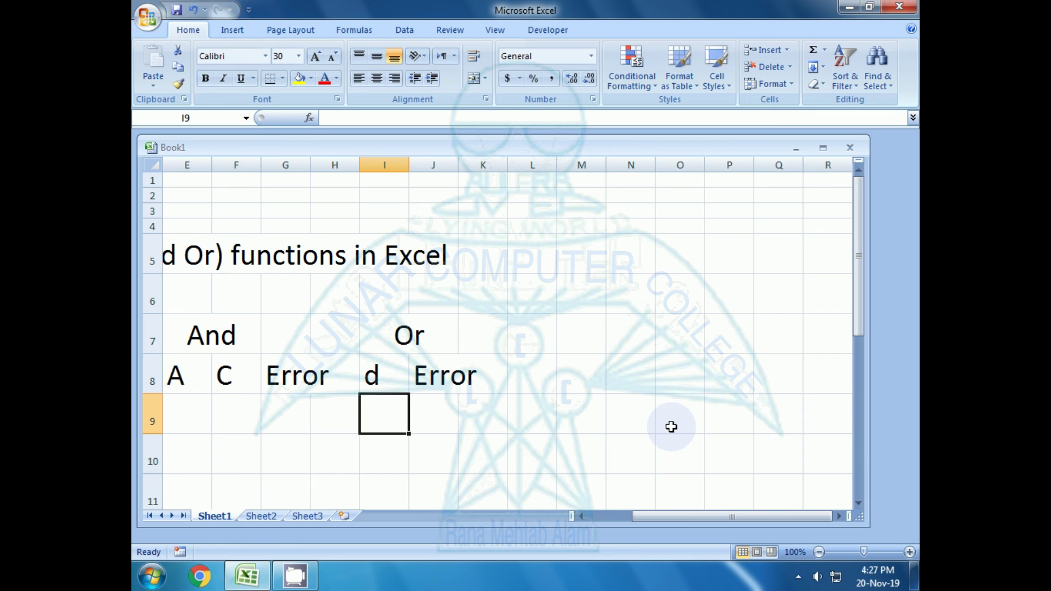
key(Left)
key(Left)
key(Left)
key(Left)
key(Left)
key(Left)
key(Left)
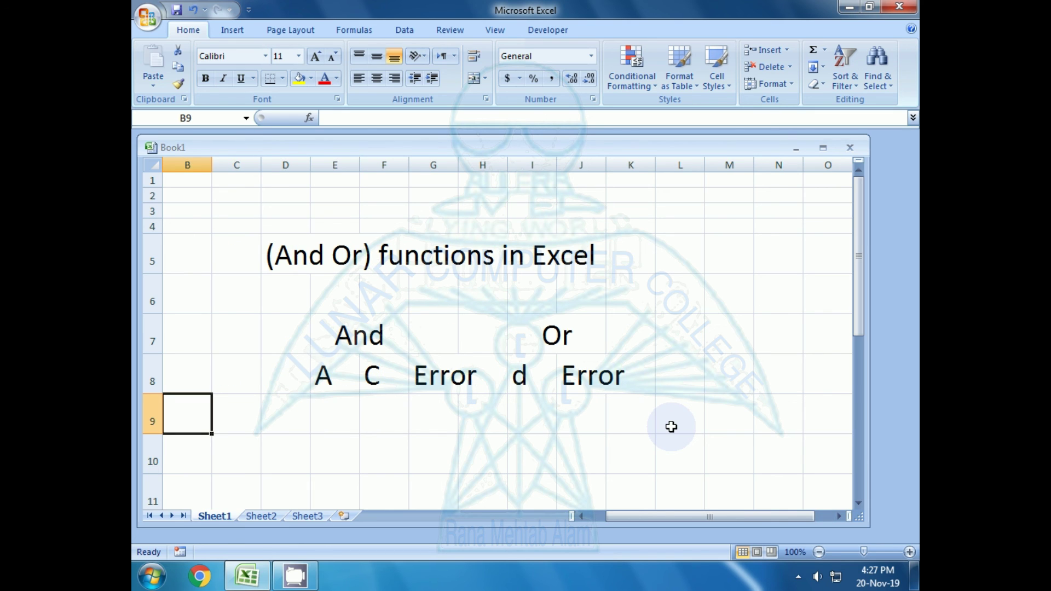
key(Right)
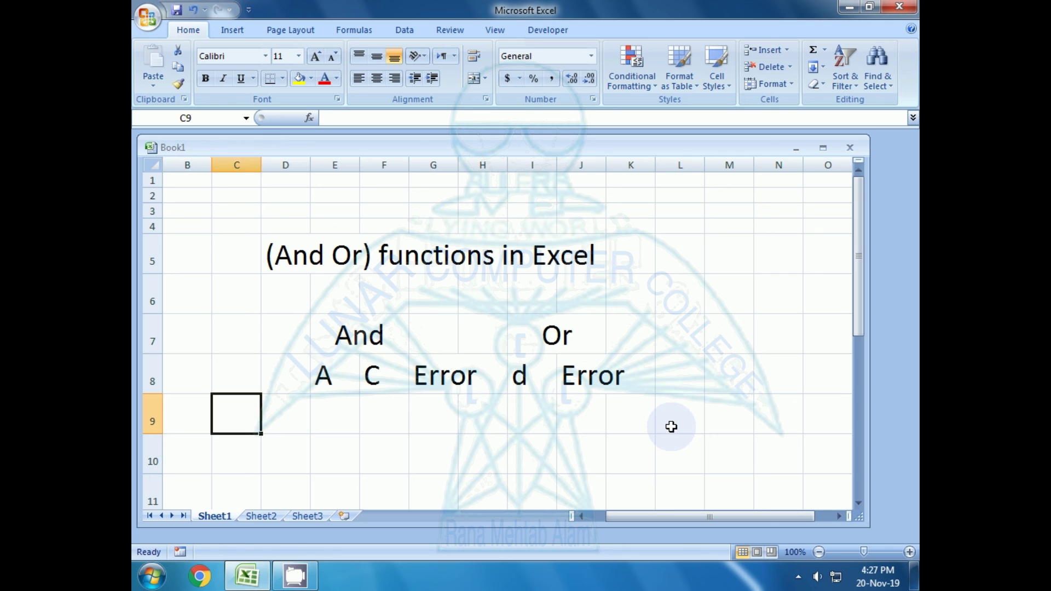
key(Right)
key(Right)
key(Up)
key(Up)
key(Up)
key(Up)
key(Left)
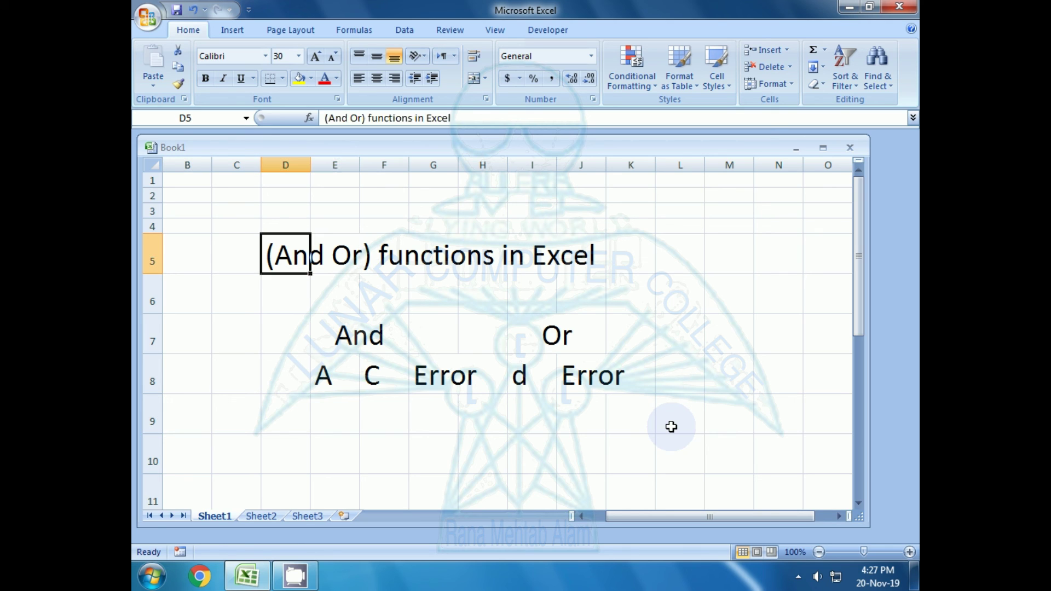
key(Down)
key(Down)
key(Down)
key(Up)
key(Right)
key(Right)
key(Right)
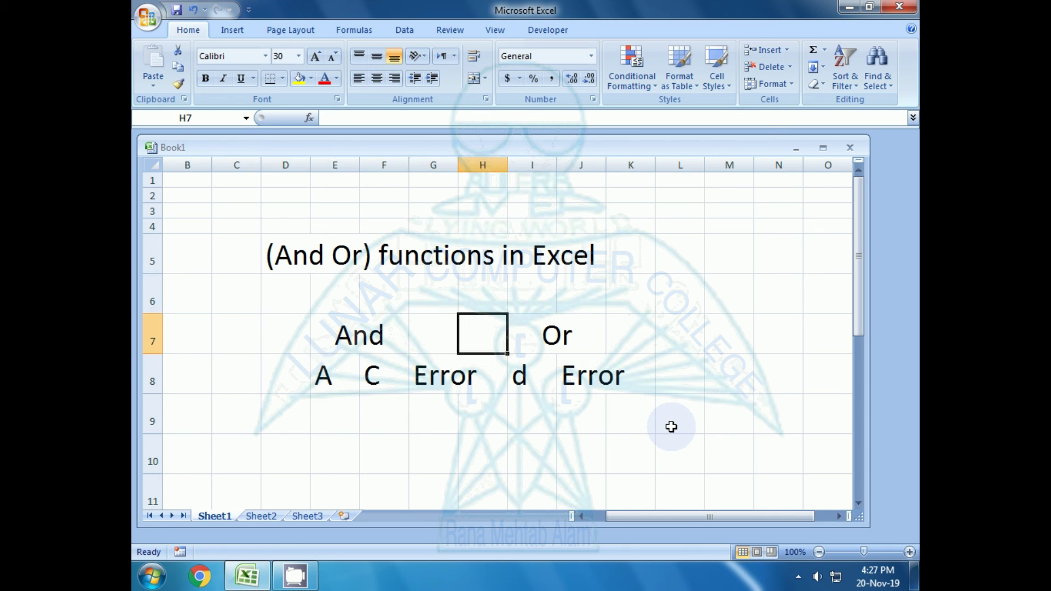
key(Right)
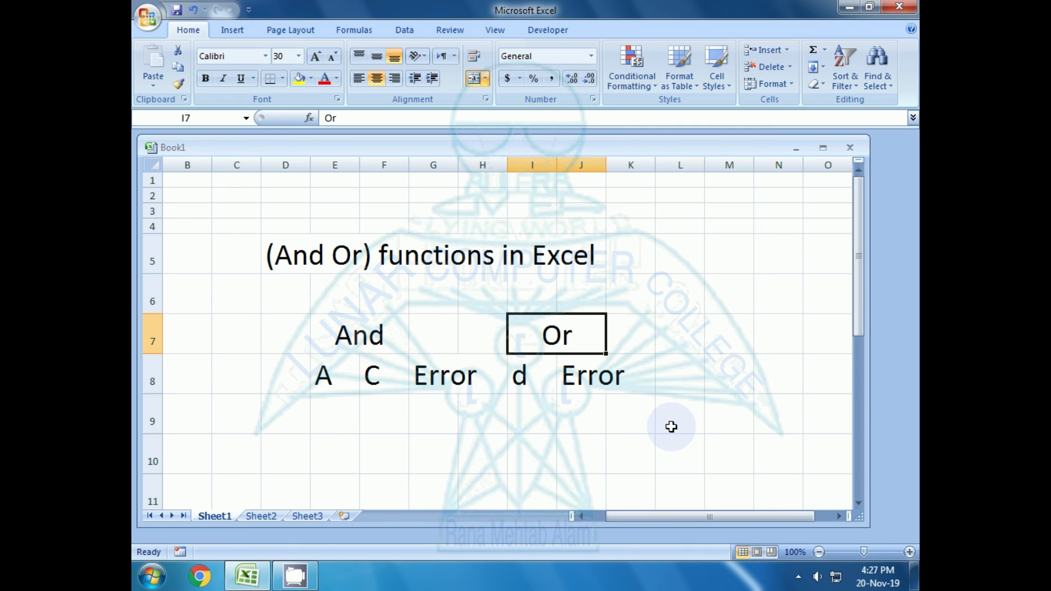
key(Down)
key(Down)
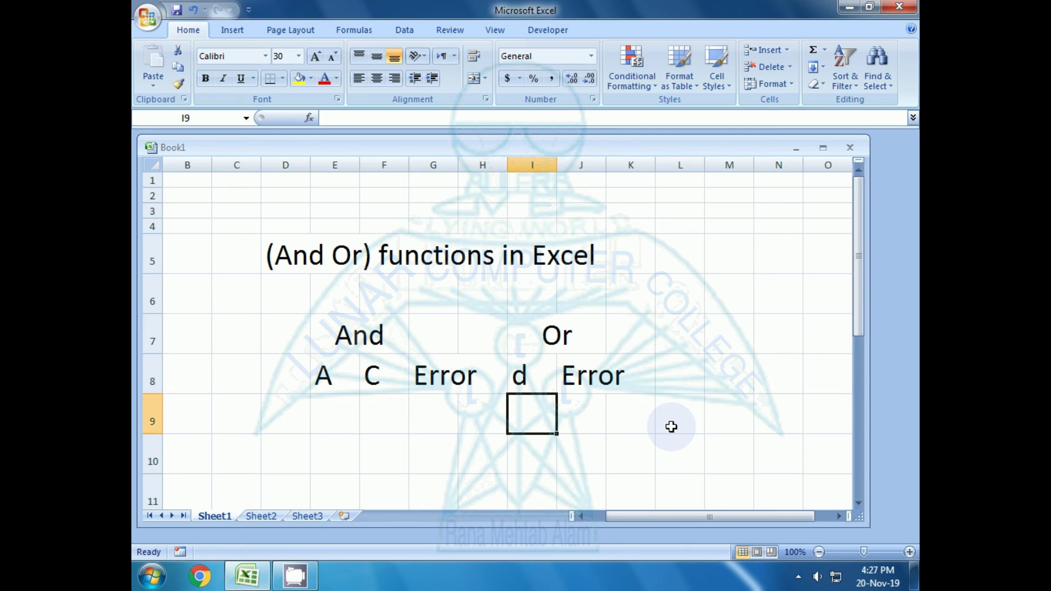